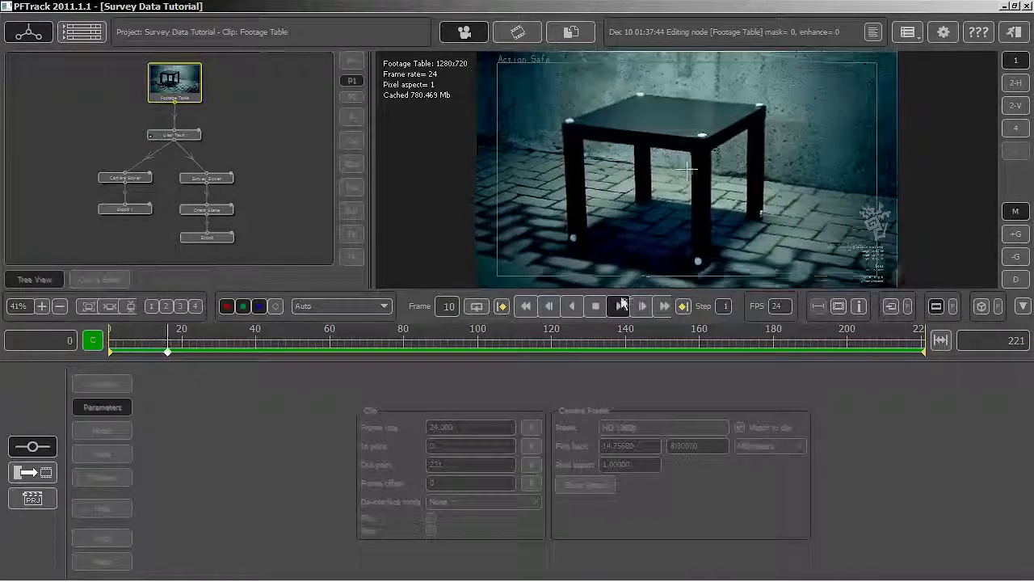
# Stop the playback, add a new User Track node beside the existing one, and link the Footage Table clip into it
pyautogui.click(595, 306)
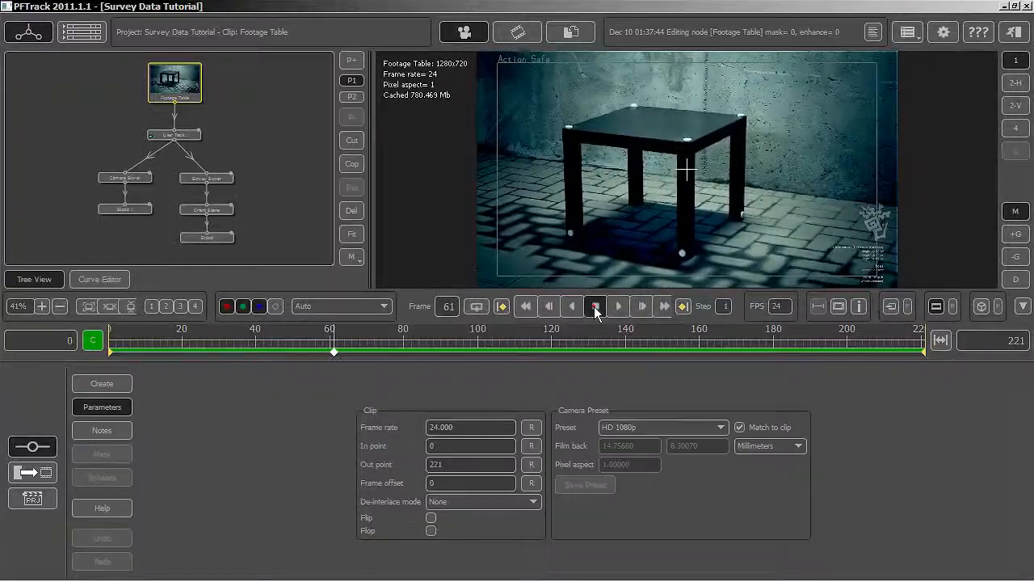
pyautogui.click(181, 136)
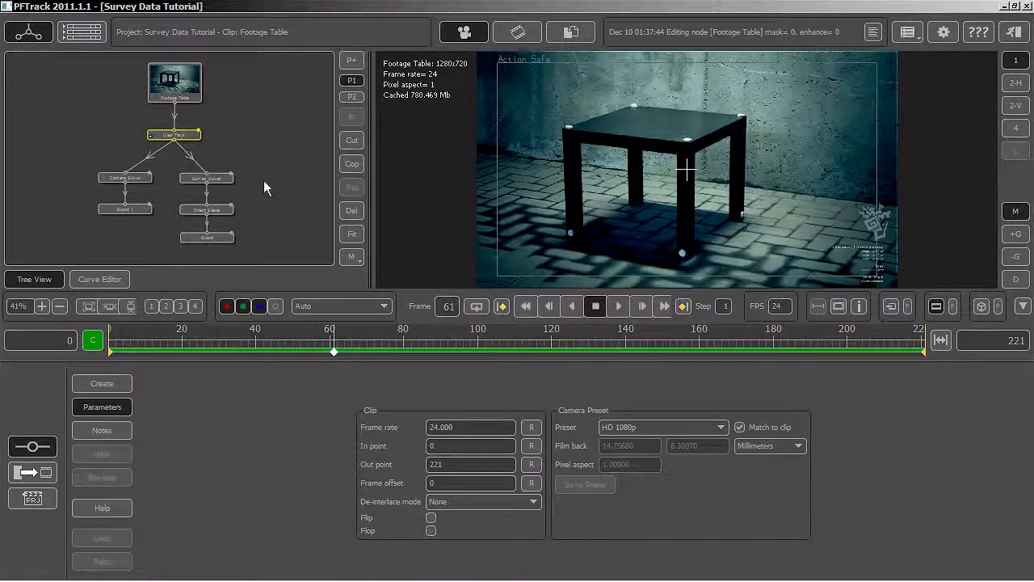
pyautogui.click(102, 390)
pyautogui.click(174, 90)
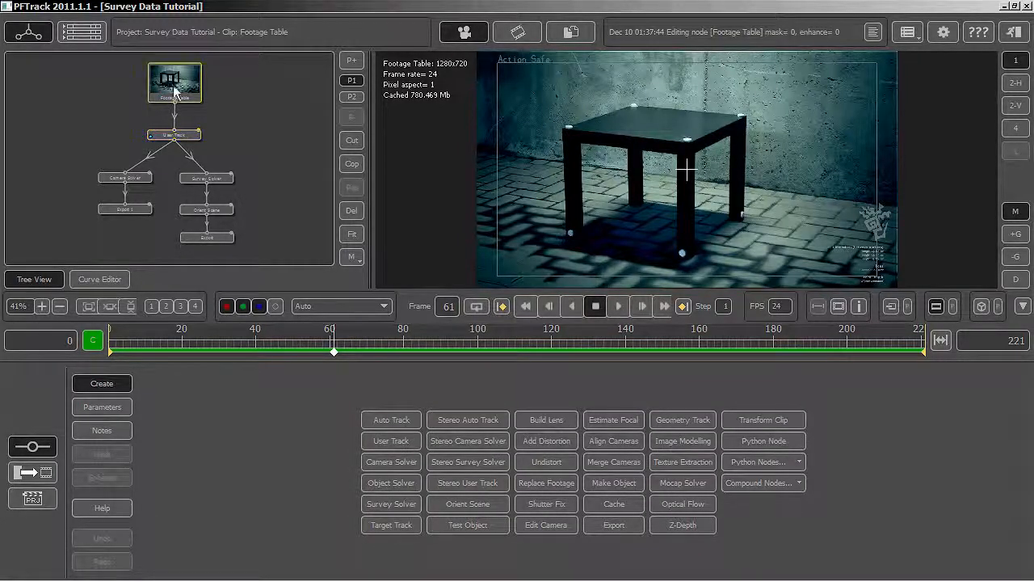
pyautogui.click(392, 441)
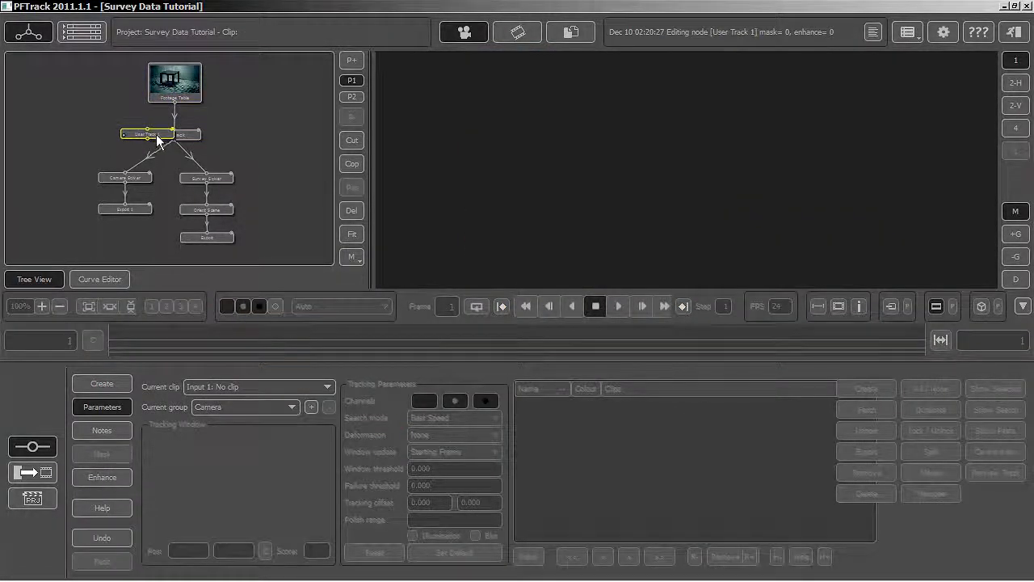
pyautogui.moveTo(158, 139); pyautogui.dragTo(103, 150)
pyautogui.moveTo(174, 101); pyautogui.dragTo(93, 143)
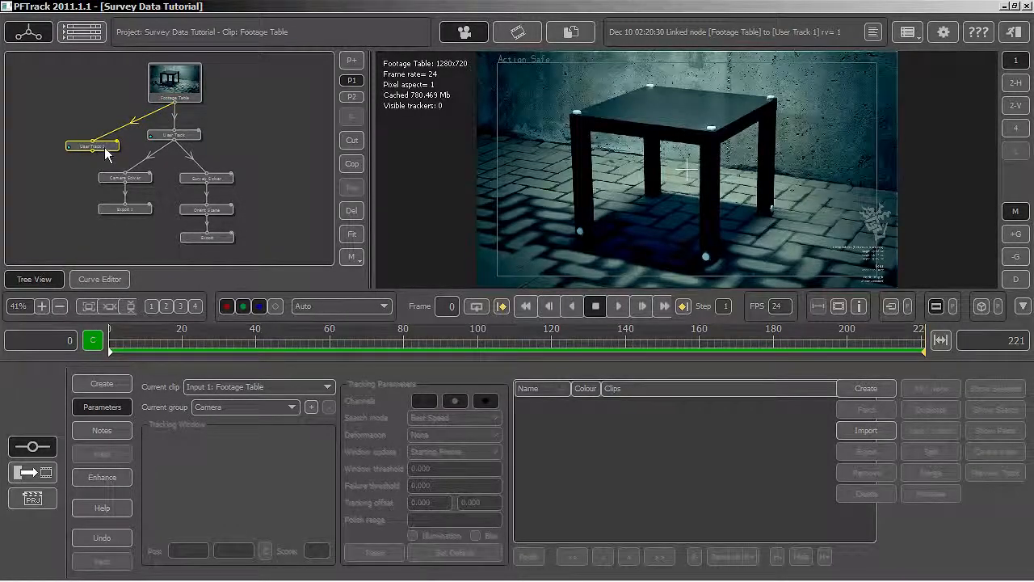
# Create a tracker on the white marker at the table top's left corner and centre it on the marker
pyautogui.click(866, 389)
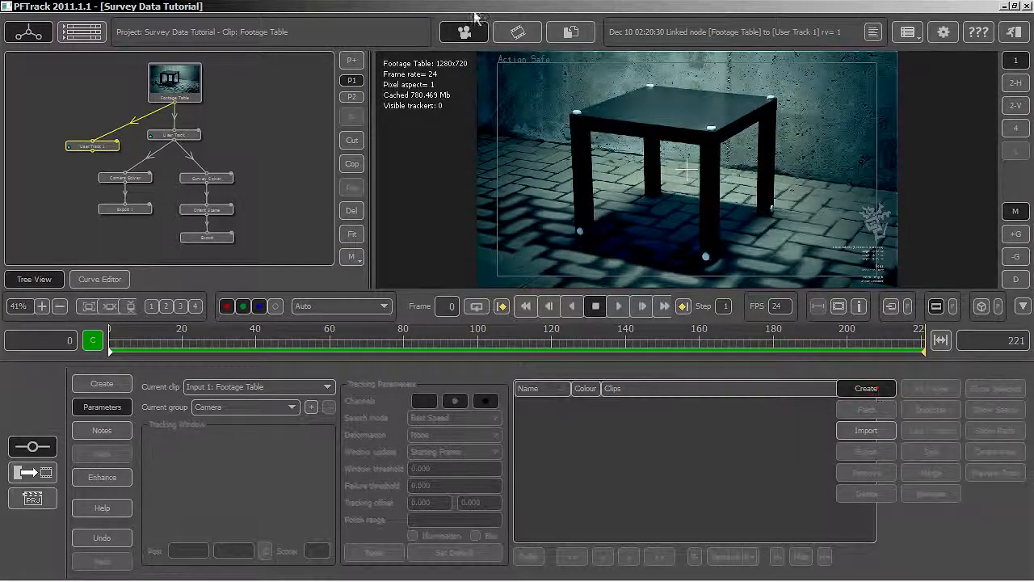
pyautogui.click(575, 112)
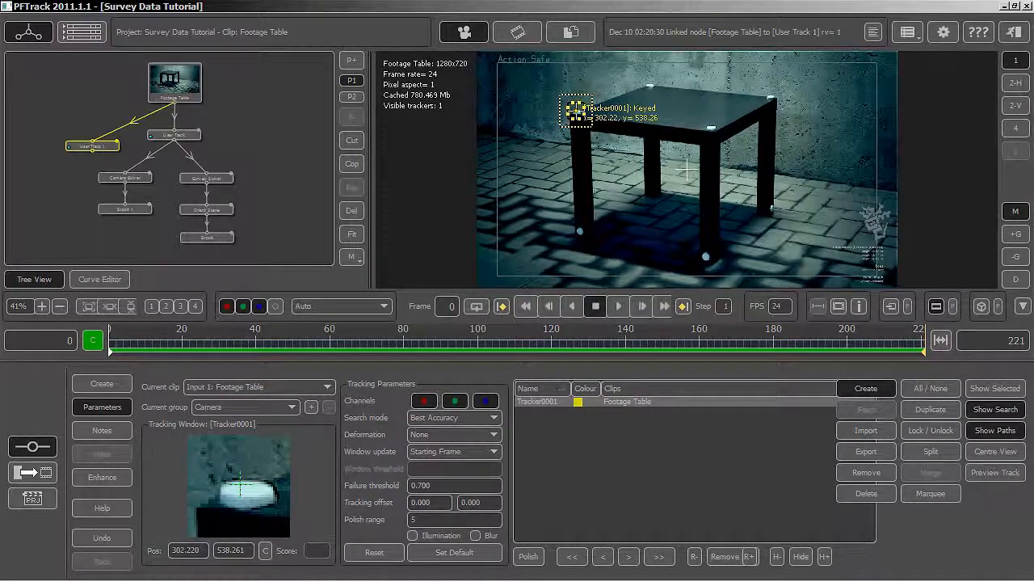
pyautogui.click(265, 550)
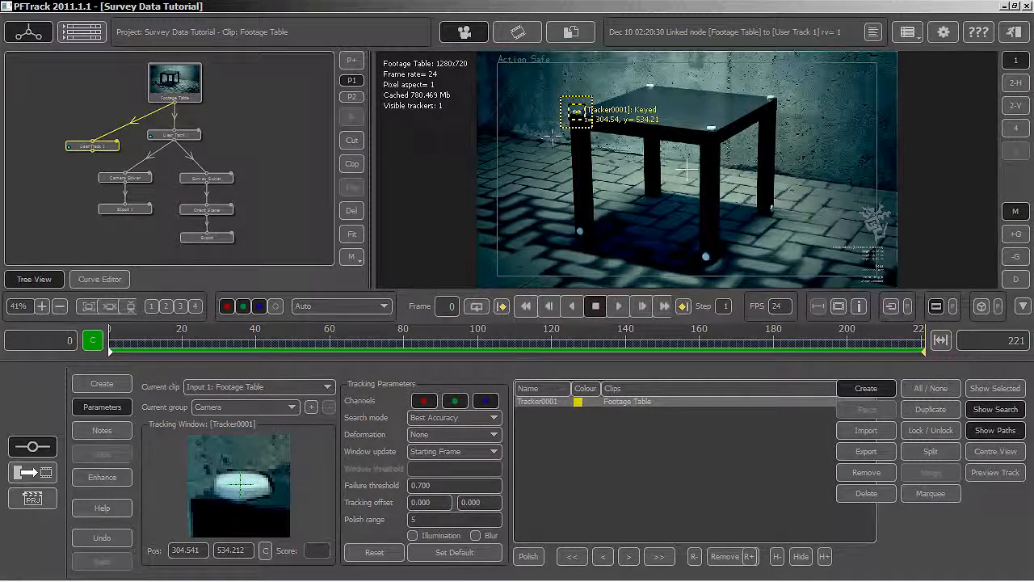
pyautogui.scroll(4, 554, 139)
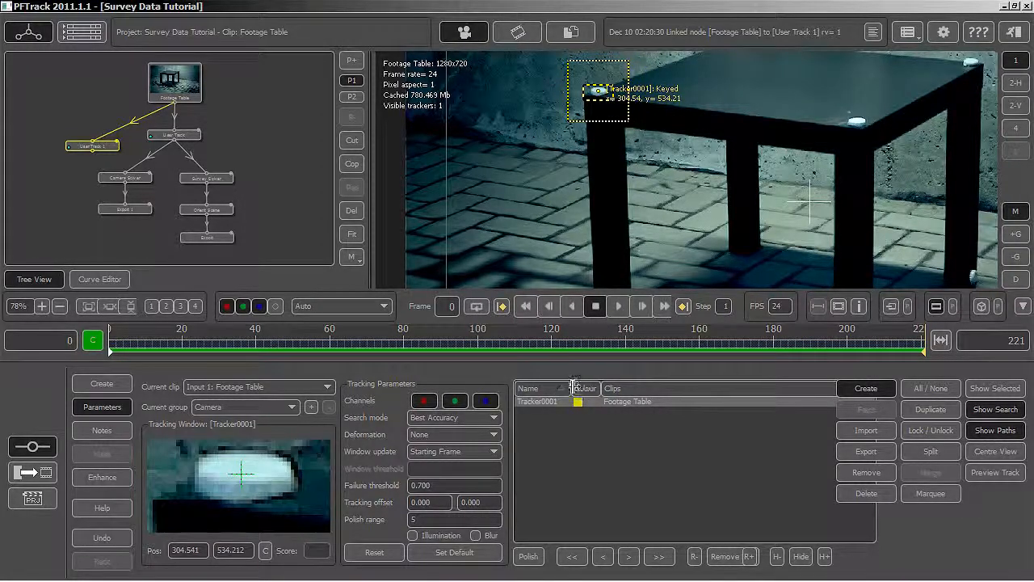
# Widen the tracker list's name column and rename the new tracker "Table Top - Bottom Left"
pyautogui.moveTo(573, 388); pyautogui.dragTo(647, 387)
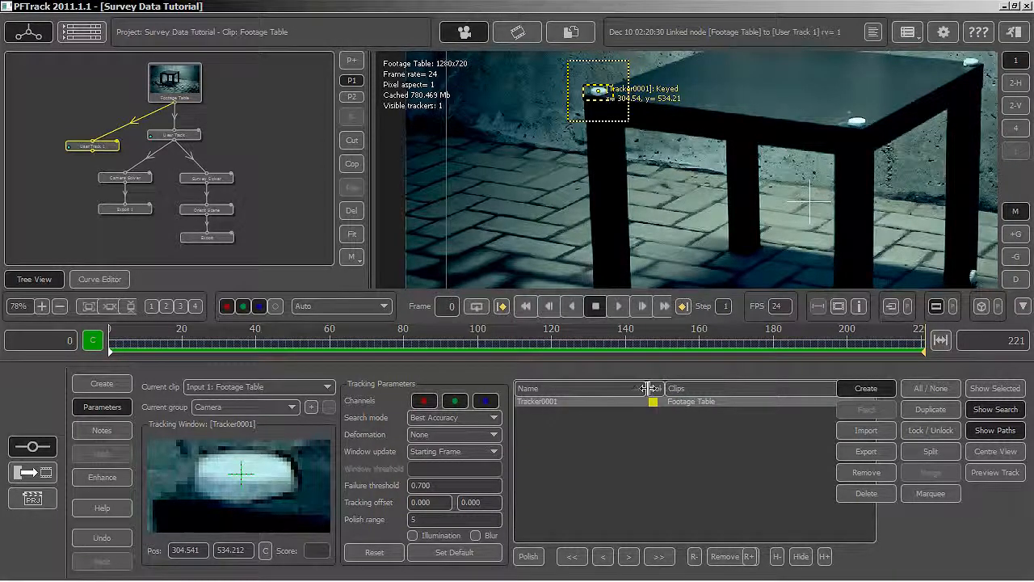
pyautogui.doubleClick(545, 402)
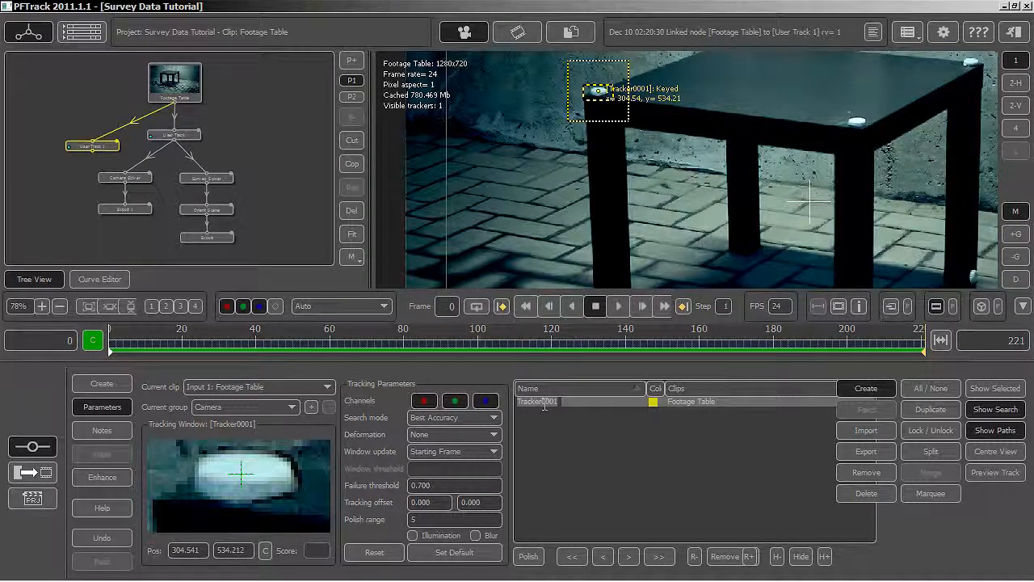
pyautogui.write('Table Top -')
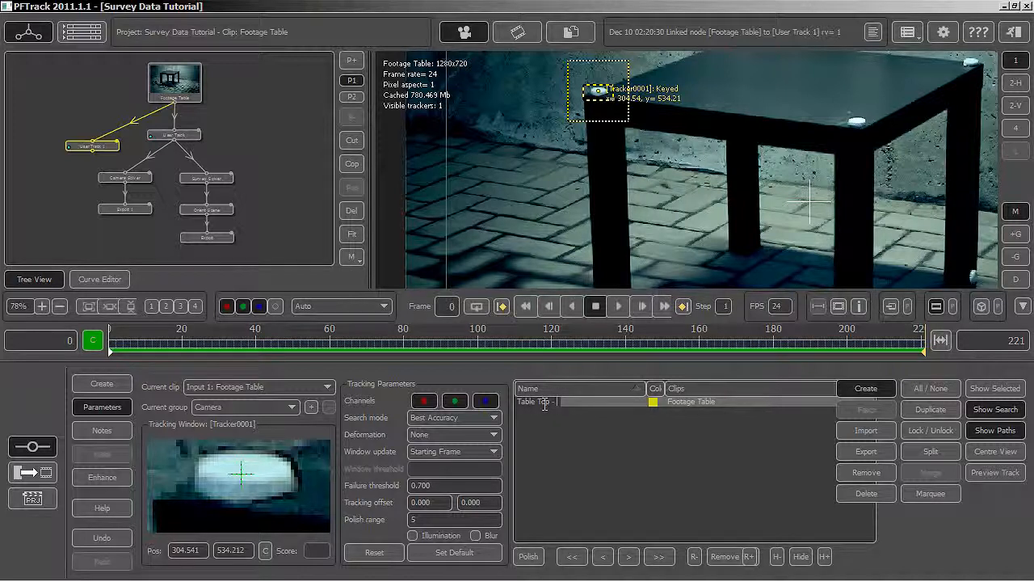
pyautogui.write('Bottom Left')
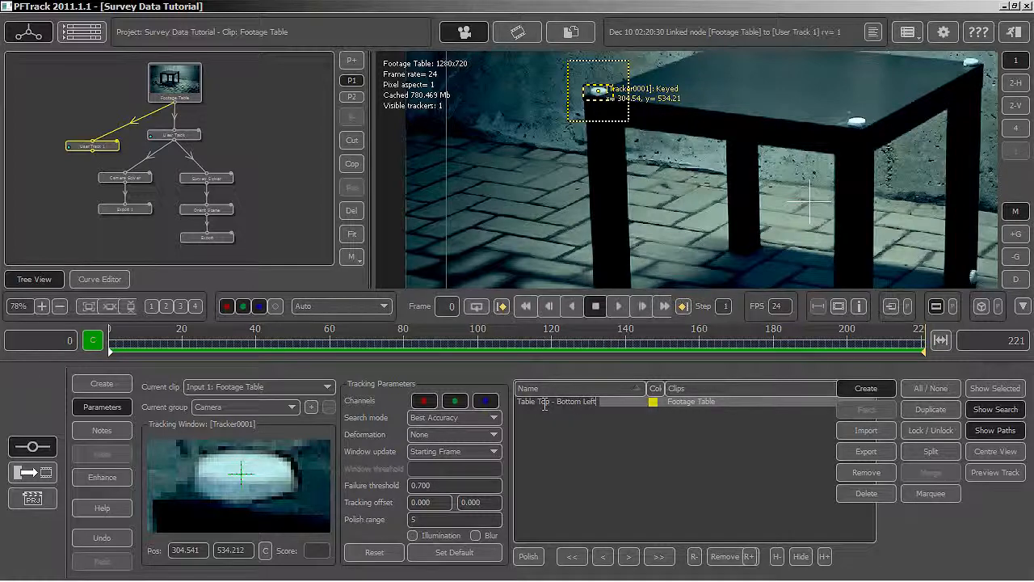
pyautogui.click(655, 403)
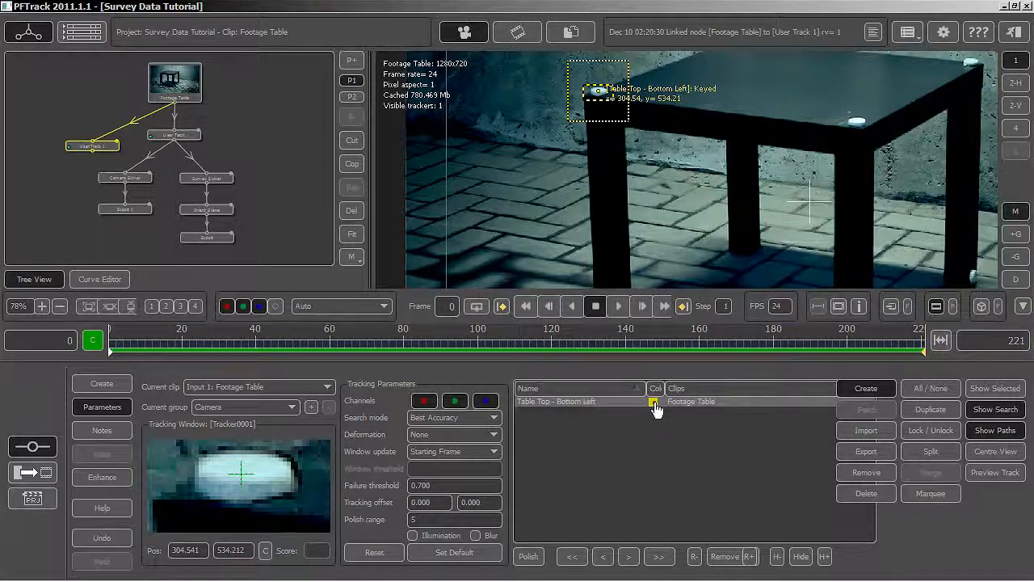
# Change the display colour of the Table Top - Bottom Left tracker to orange
pyautogui.click(654, 403)
pyautogui.click(662, 174)
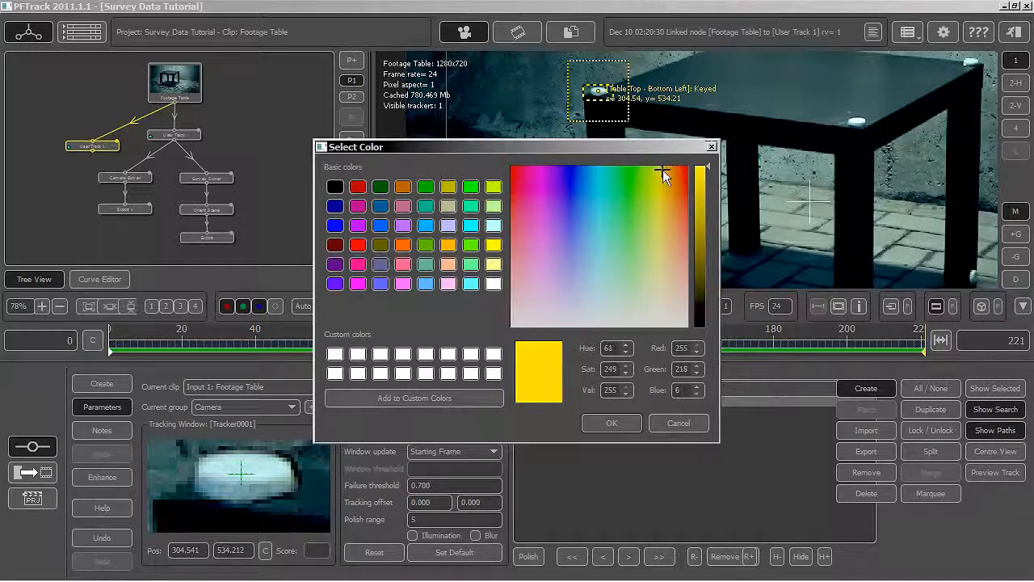
pyautogui.moveTo(662, 174); pyautogui.dragTo(678, 172)
pyautogui.click(611, 426)
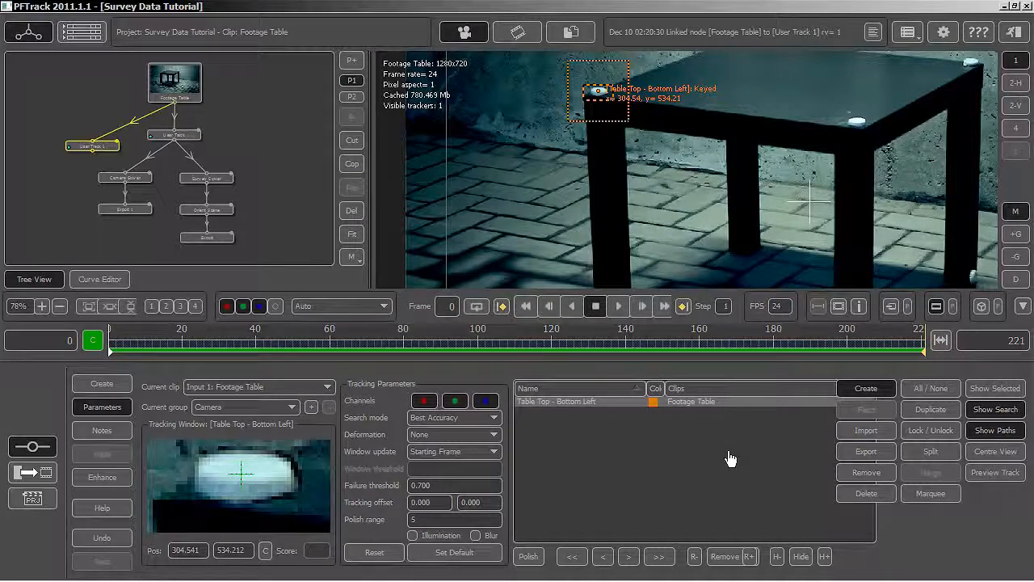
# Track the Table Top - Bottom Left marker forward to the last frame, 221, resuming whenever tracking stops
pyautogui.click(661, 552)
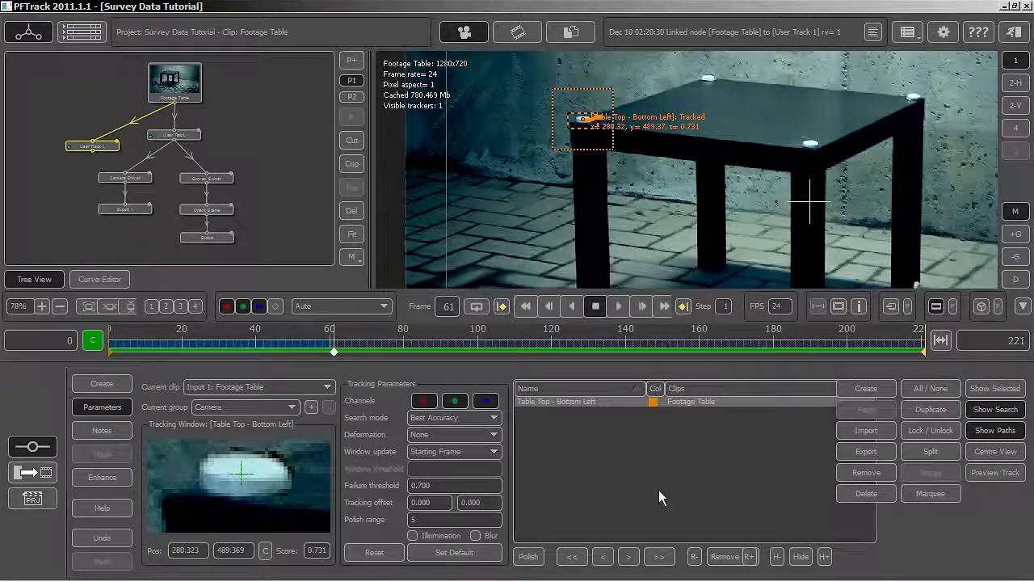
pyautogui.click(658, 557)
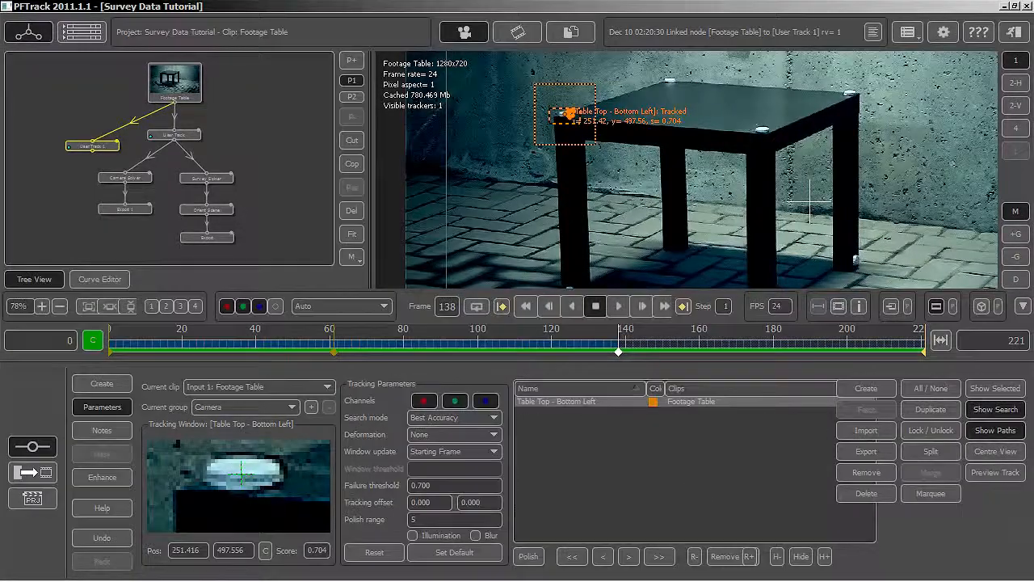
pyautogui.click(663, 555)
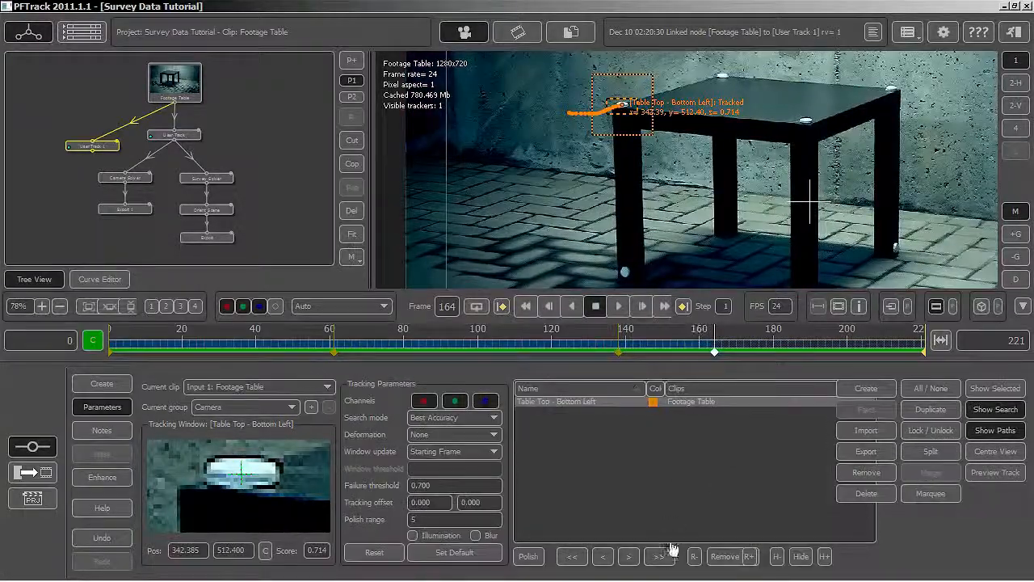
pyautogui.click(663, 554)
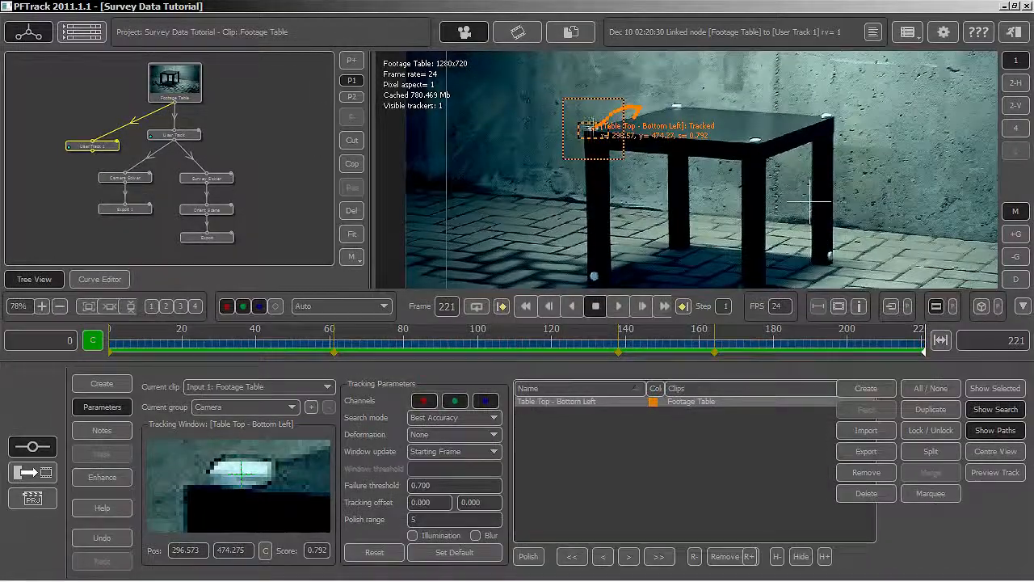
# Open the original User Track node with the finished trackers and link it to a new Camera Solver node
pyautogui.click(193, 142)
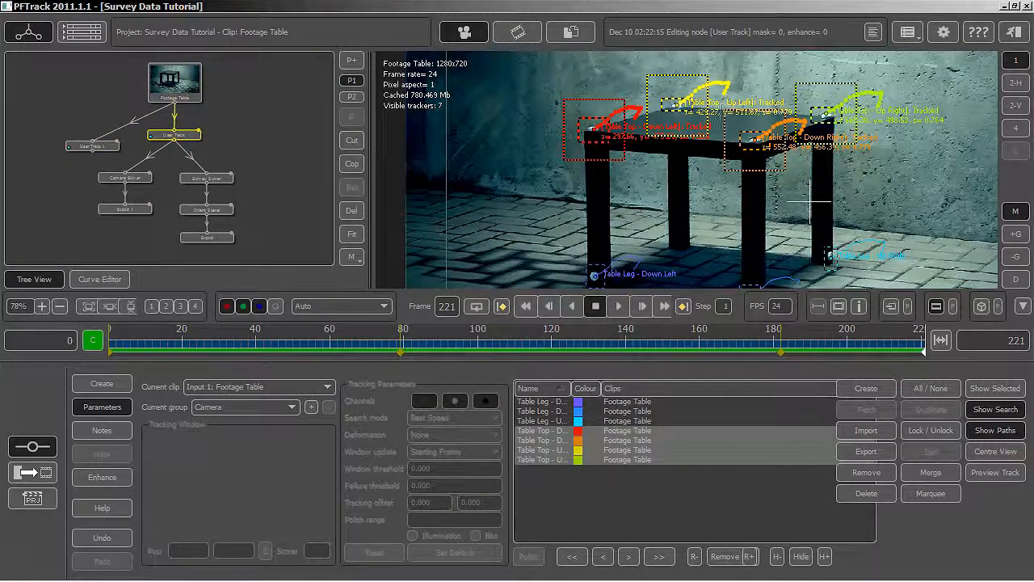
pyautogui.scroll(-3, 811, 200)
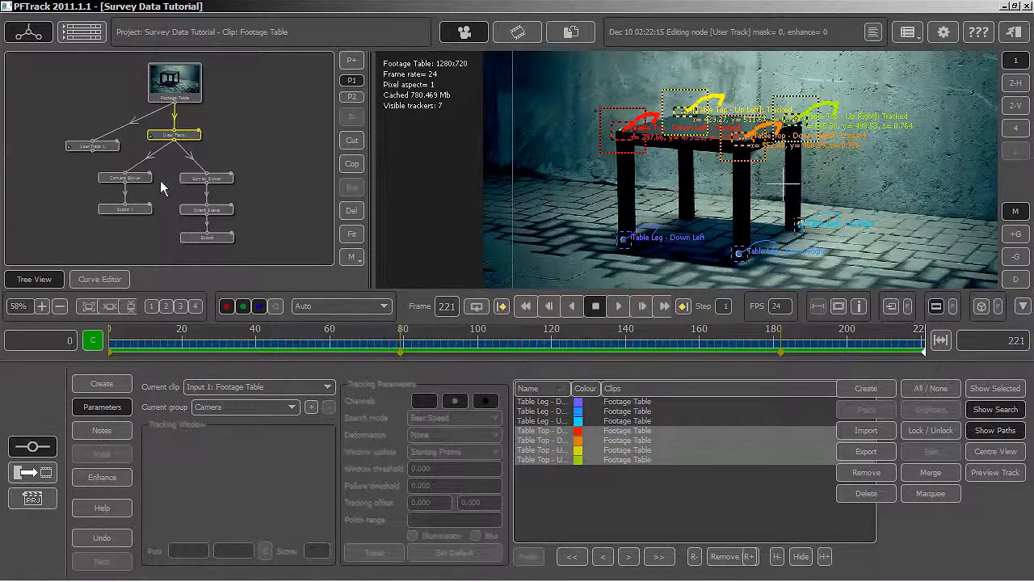
pyautogui.click(103, 384)
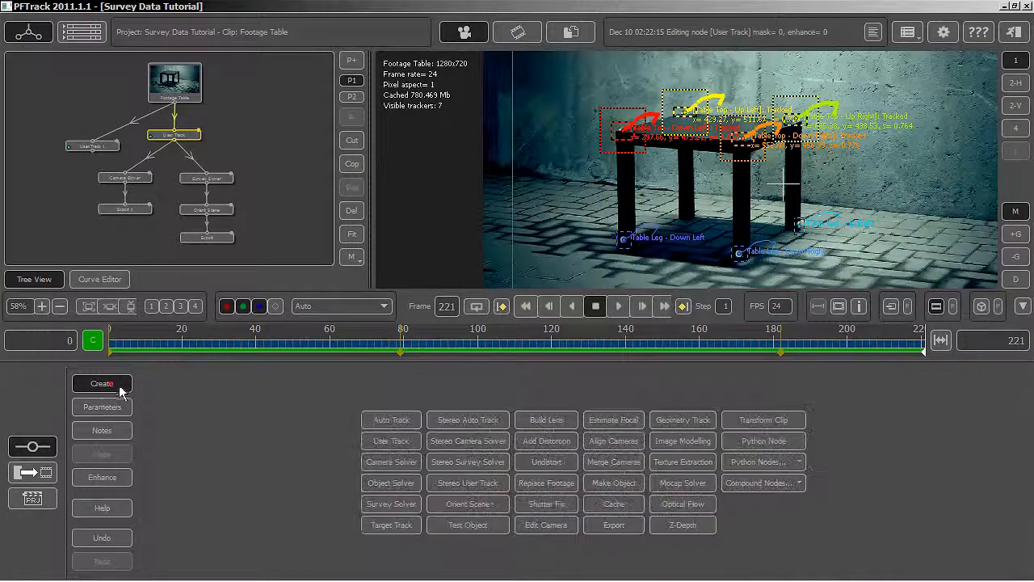
pyautogui.click(391, 463)
pyautogui.moveTo(162, 170); pyautogui.dragTo(295, 180)
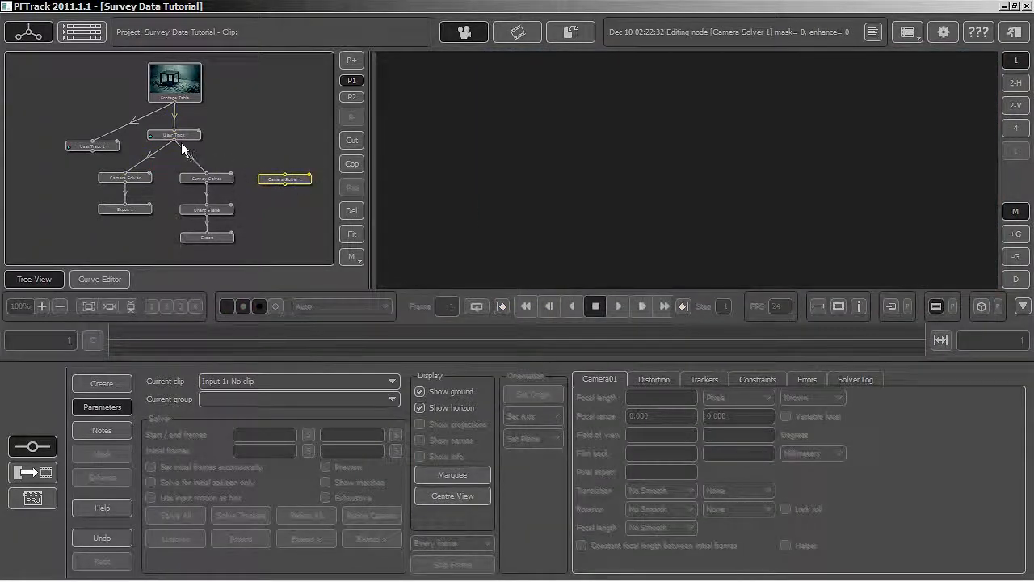
pyautogui.moveTo(204, 147); pyautogui.dragTo(286, 177)
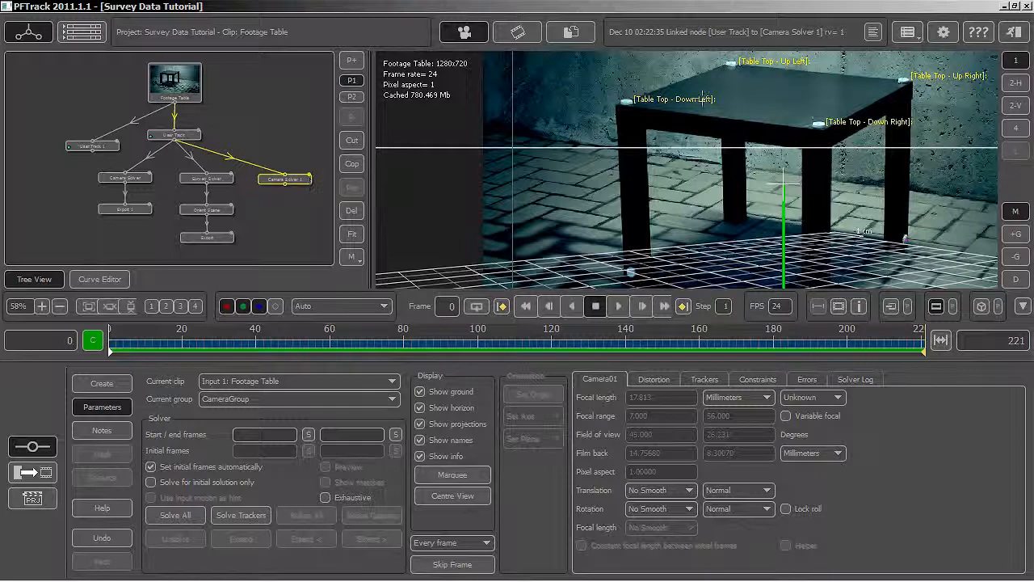
# Create a plane constraint in the camera solver and add the four table top trackers to it
pyautogui.scroll(-4, 759, 113)
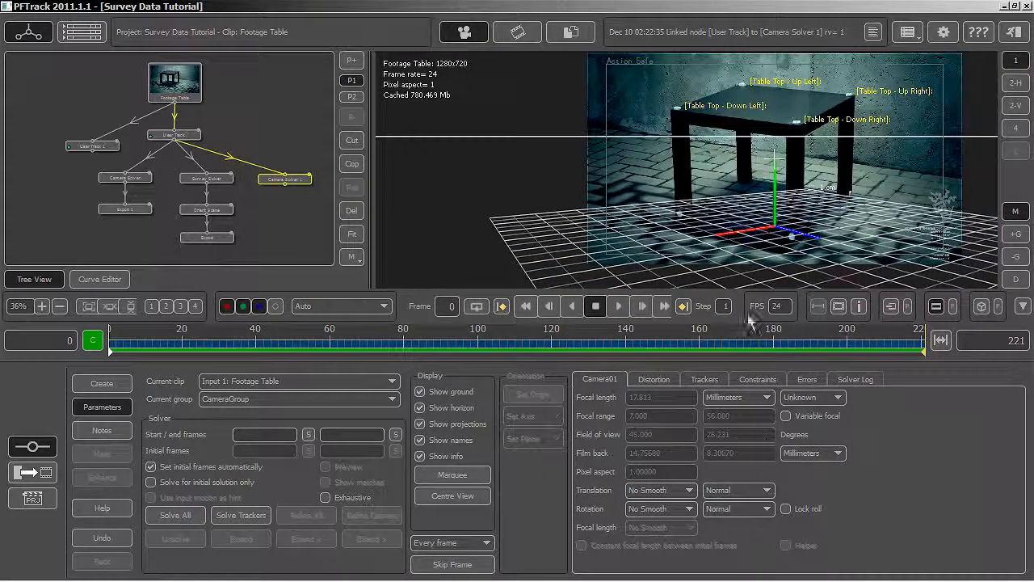
pyautogui.click(764, 379)
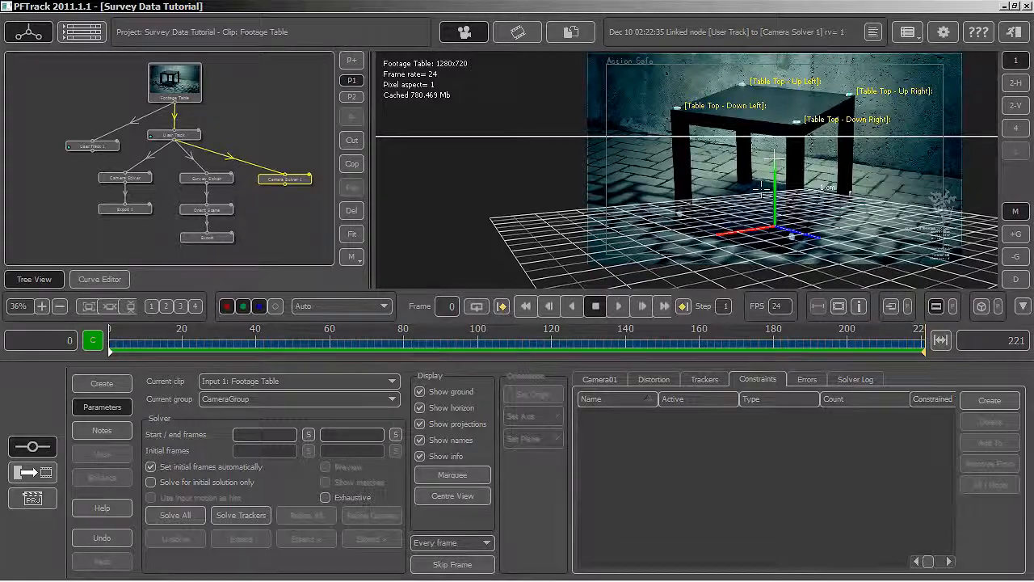
pyautogui.click(455, 478)
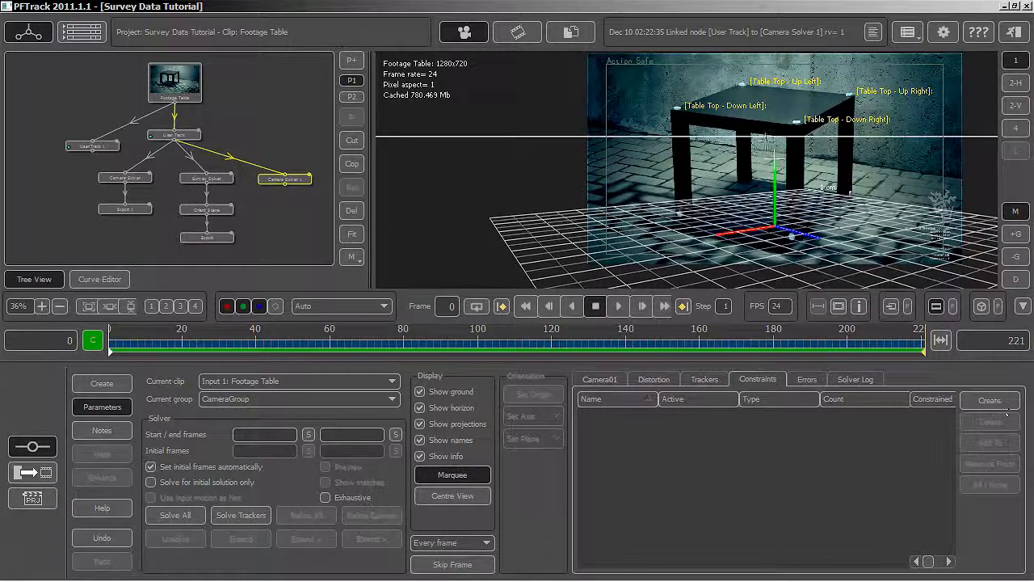
pyautogui.moveTo(645, 64); pyautogui.dragTo(916, 156)
pyautogui.click(991, 401)
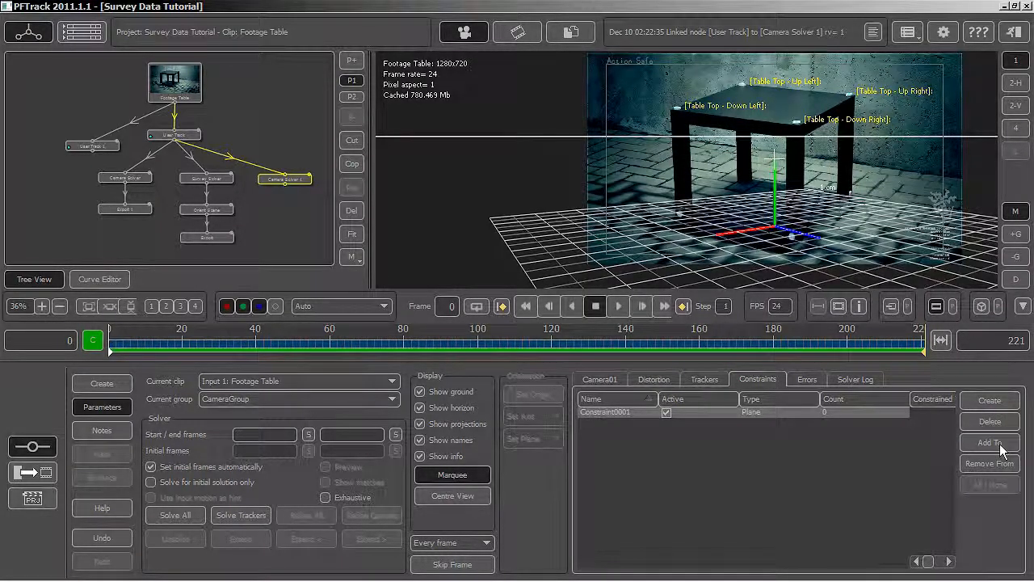
pyautogui.click(999, 445)
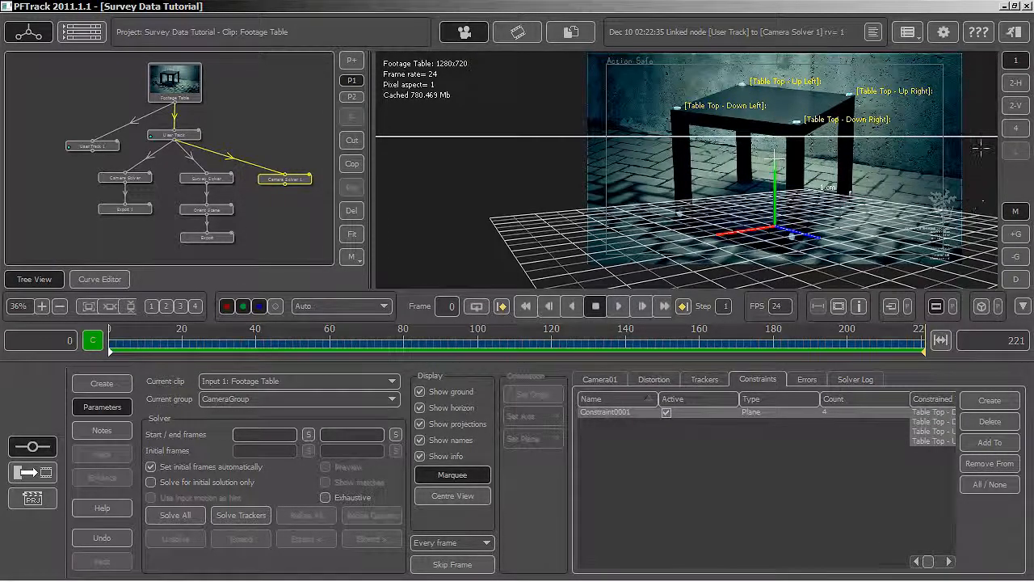
# Add a second plane constraint containing the three table leg trackers, and solve the camera and all trackers
pyautogui.click(991, 401)
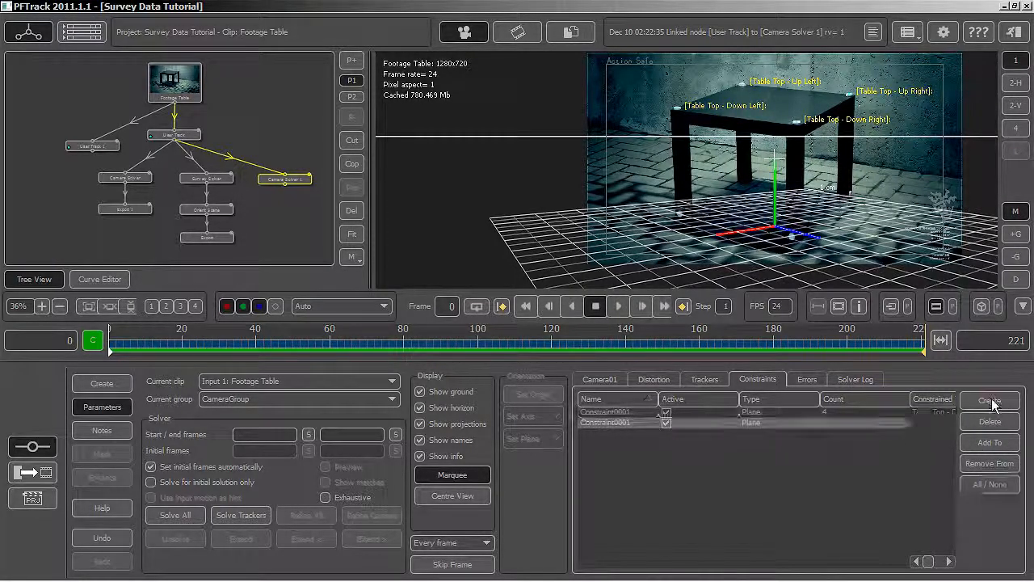
pyautogui.moveTo(654, 166); pyautogui.dragTo(918, 263)
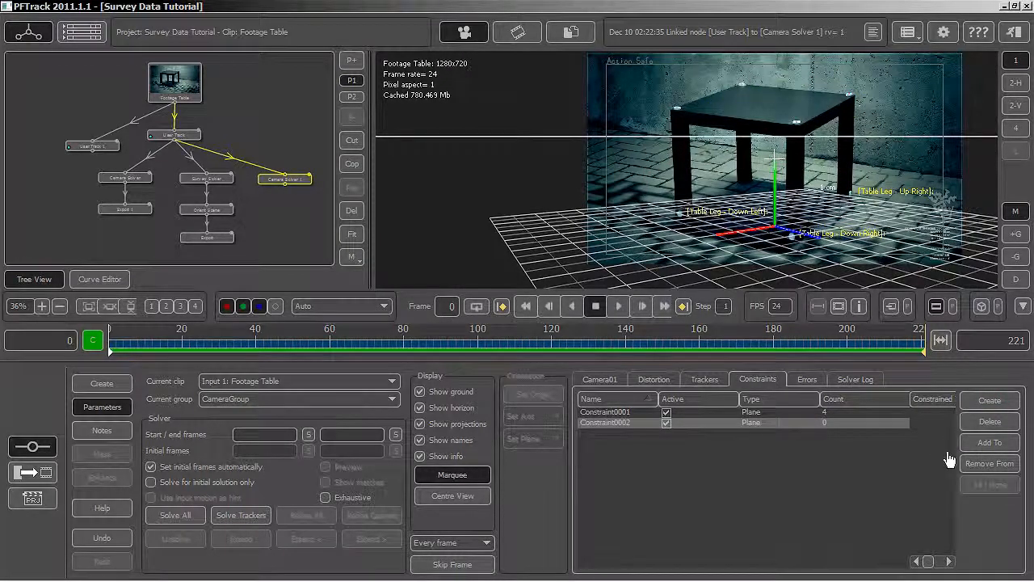
pyautogui.click(994, 447)
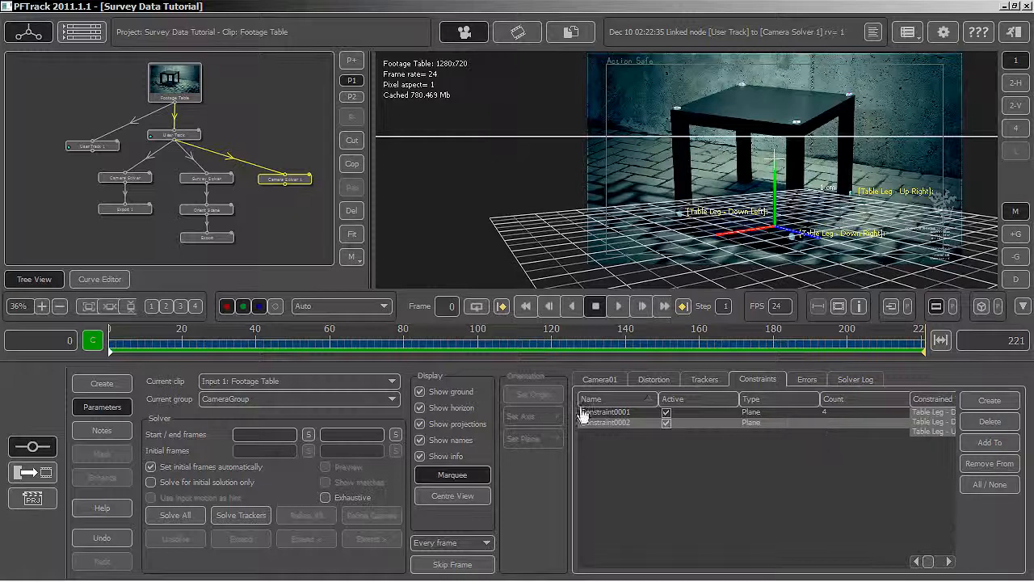
pyautogui.click(166, 515)
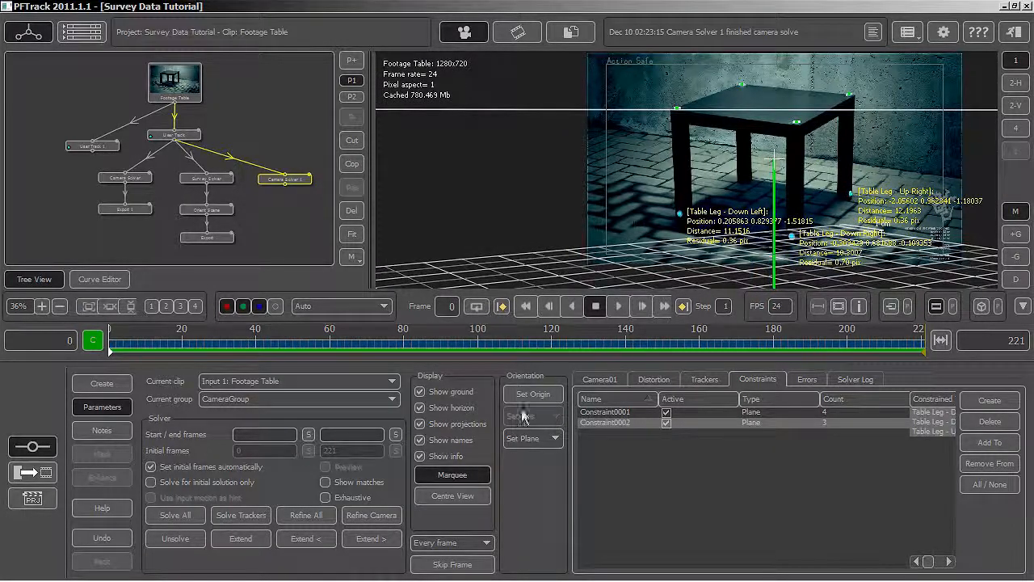
# Select the four table top trackers, place the scene origin on them, and align them to the X-Z plane
pyautogui.click(453, 475)
pyautogui.moveTo(655, 71); pyautogui.dragTo(896, 158)
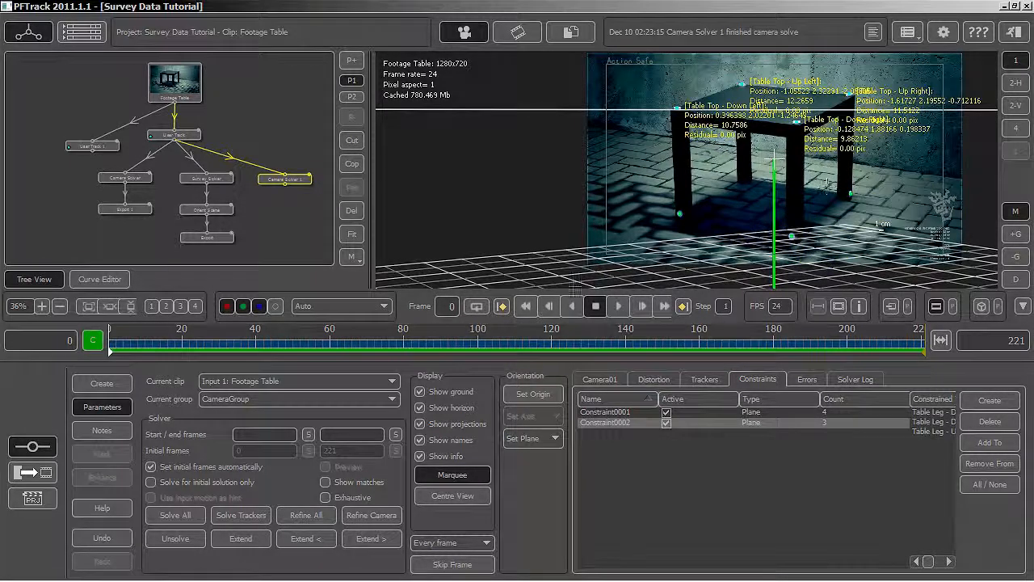
pyautogui.click(535, 394)
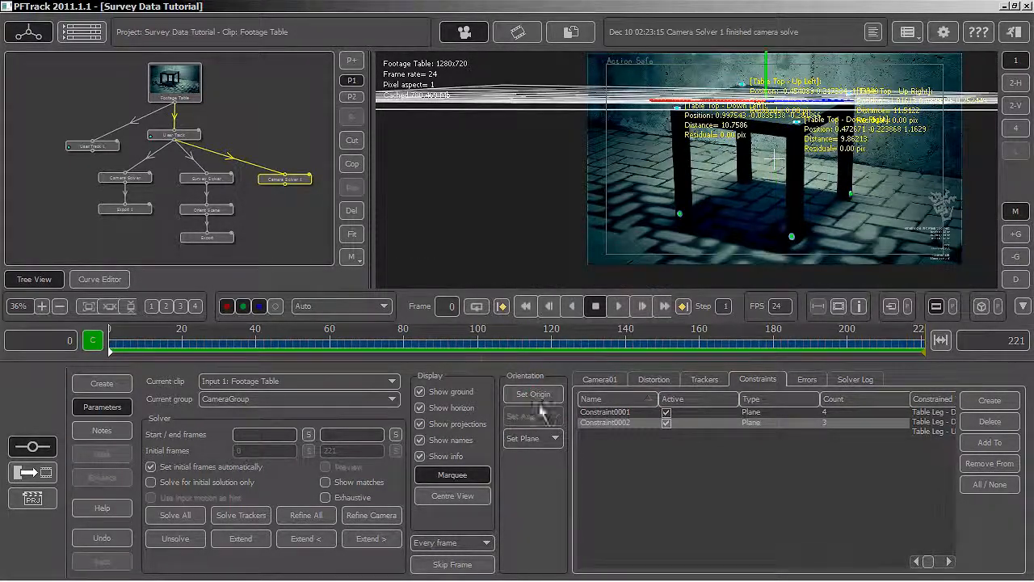
pyautogui.click(555, 438)
pyautogui.click(544, 477)
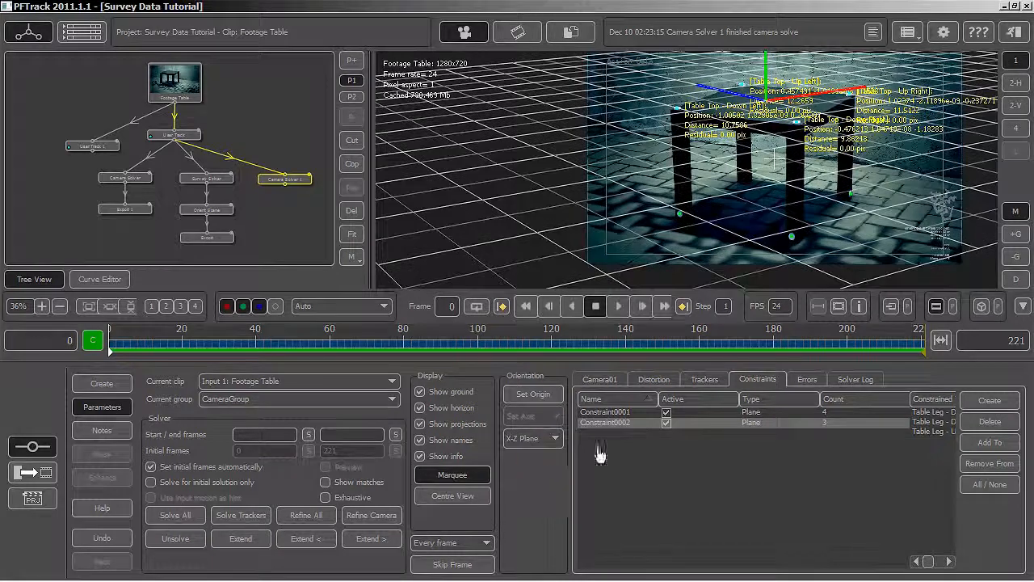
# Shrink the ground grid to roughly the size of the table top and play the clip to check the solve
pyautogui.click(1014, 258)
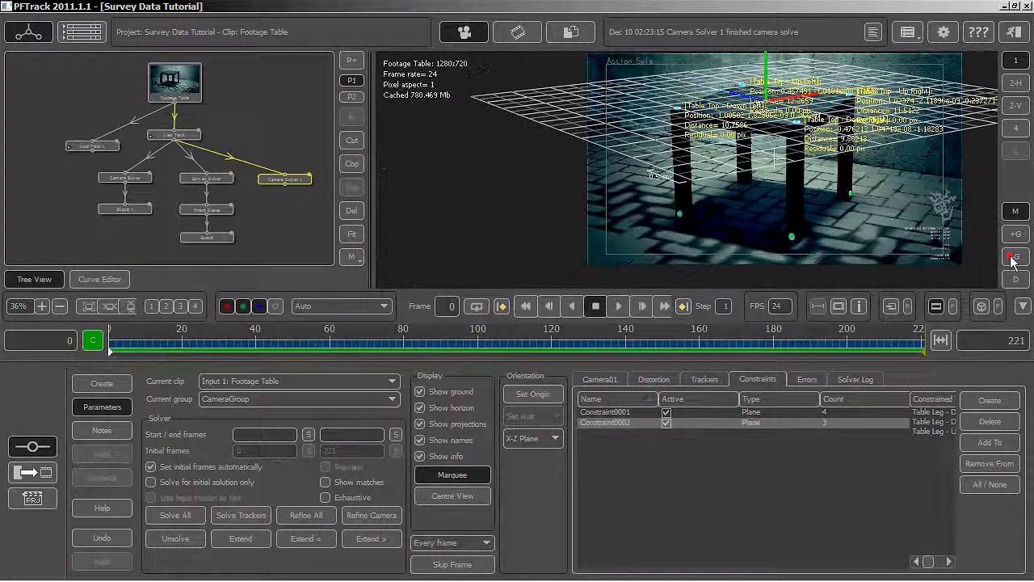
pyautogui.click(1014, 258)
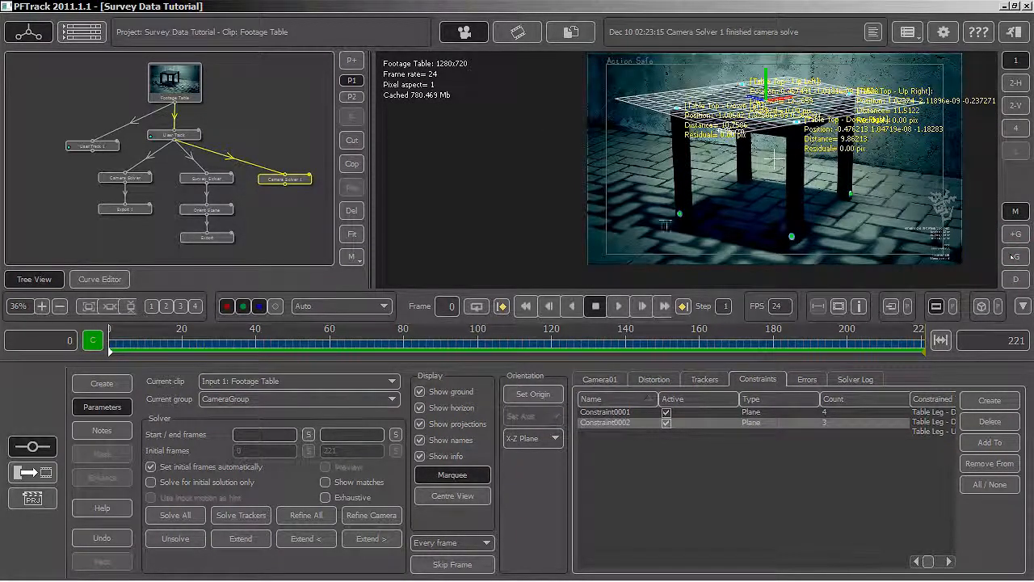
pyautogui.click(109, 306)
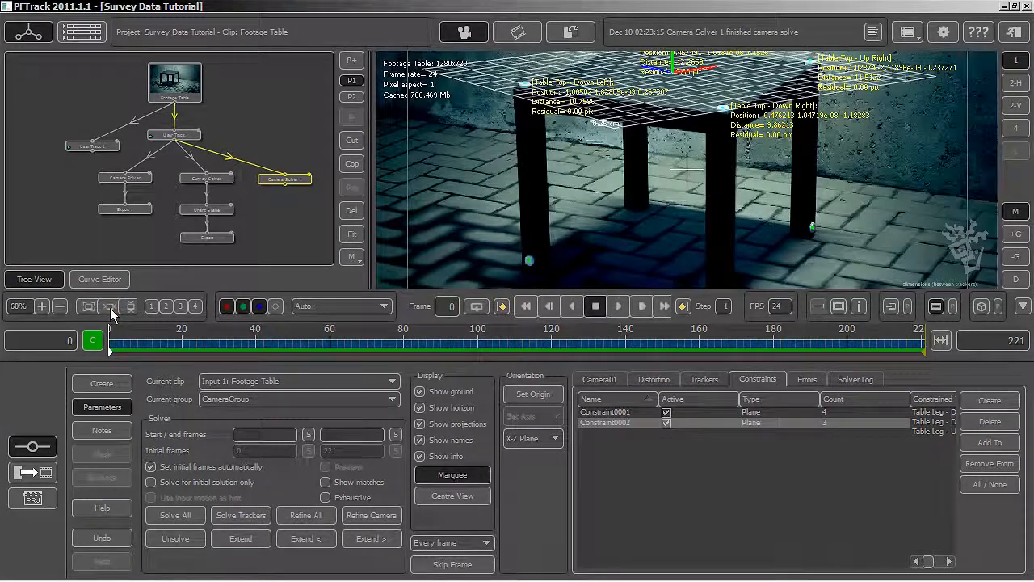
pyautogui.click(131, 306)
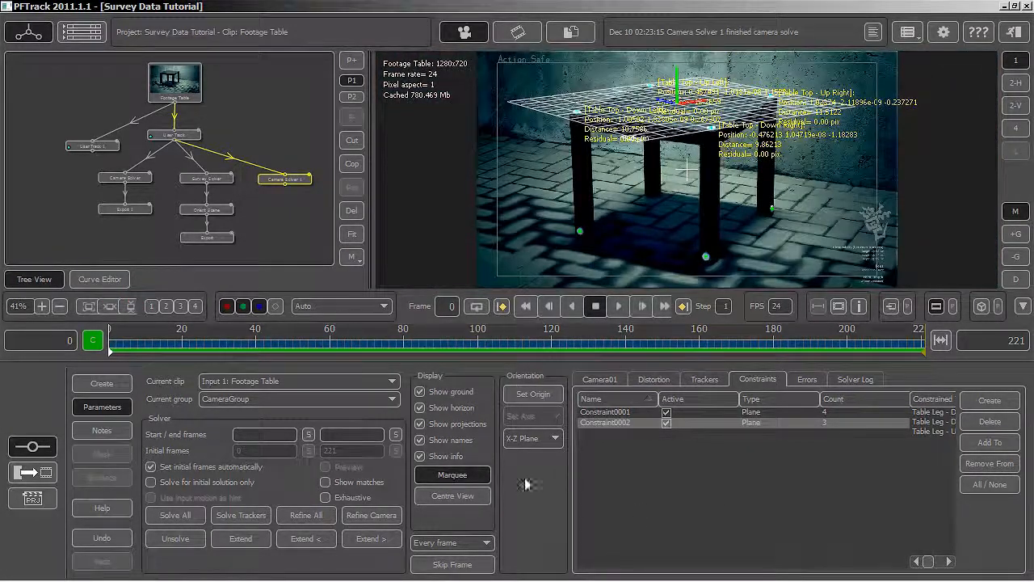
pyautogui.click(622, 311)
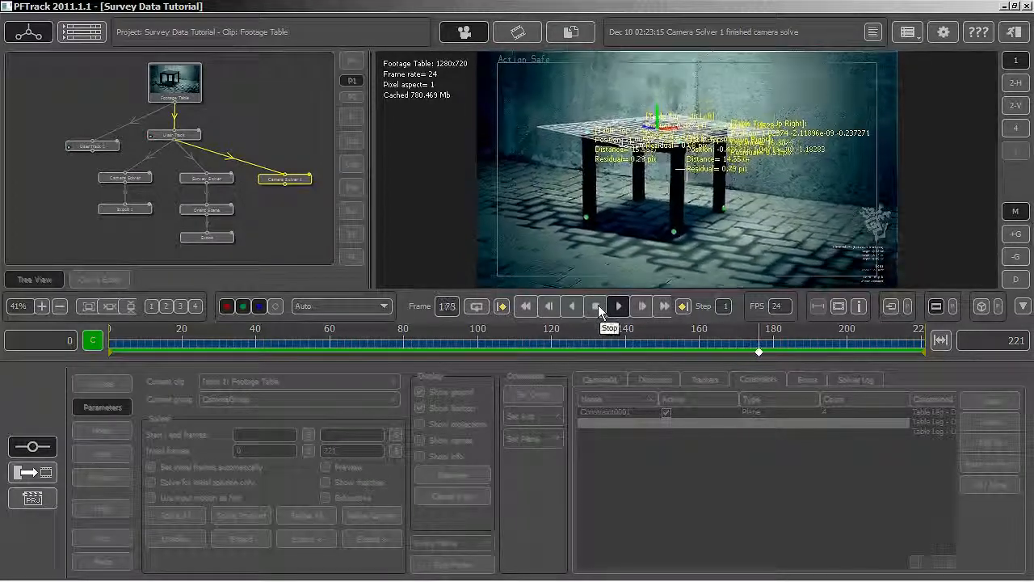
pyautogui.click(598, 306)
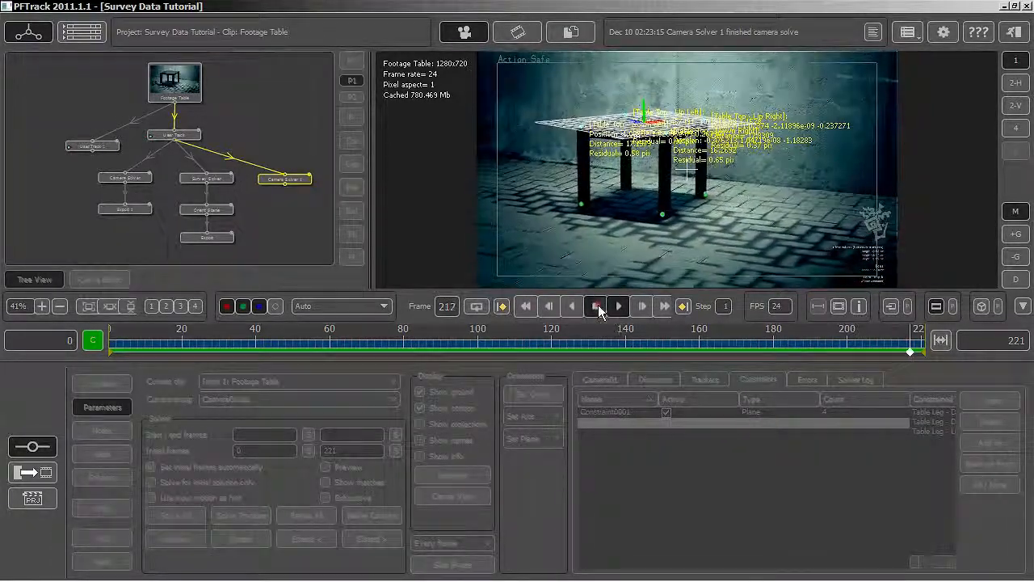
# Show the solved scene in four views with the ground, tracker names and tracker info hidden, and select the table top trackers
pyautogui.click(1017, 130)
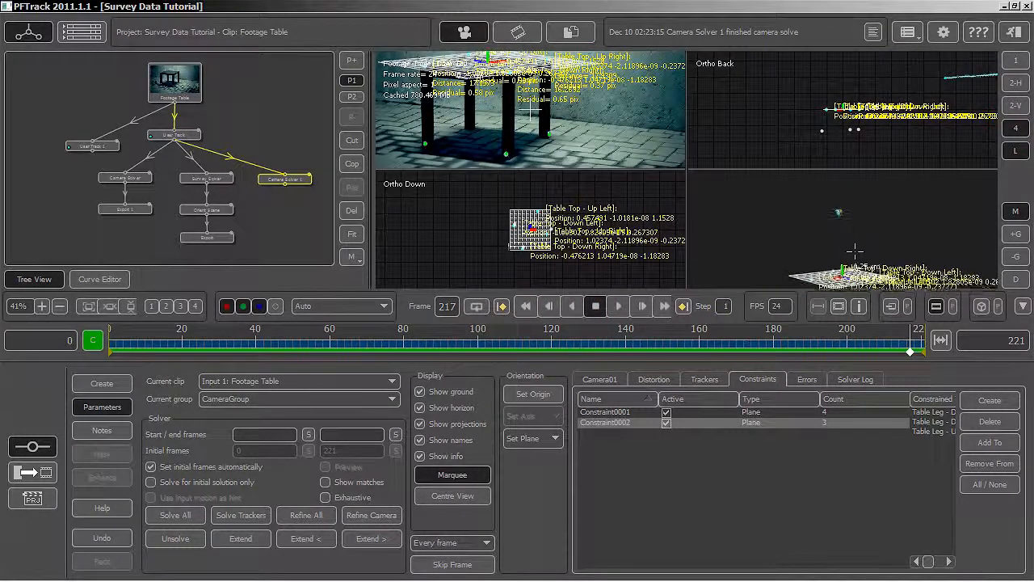
pyautogui.click(420, 392)
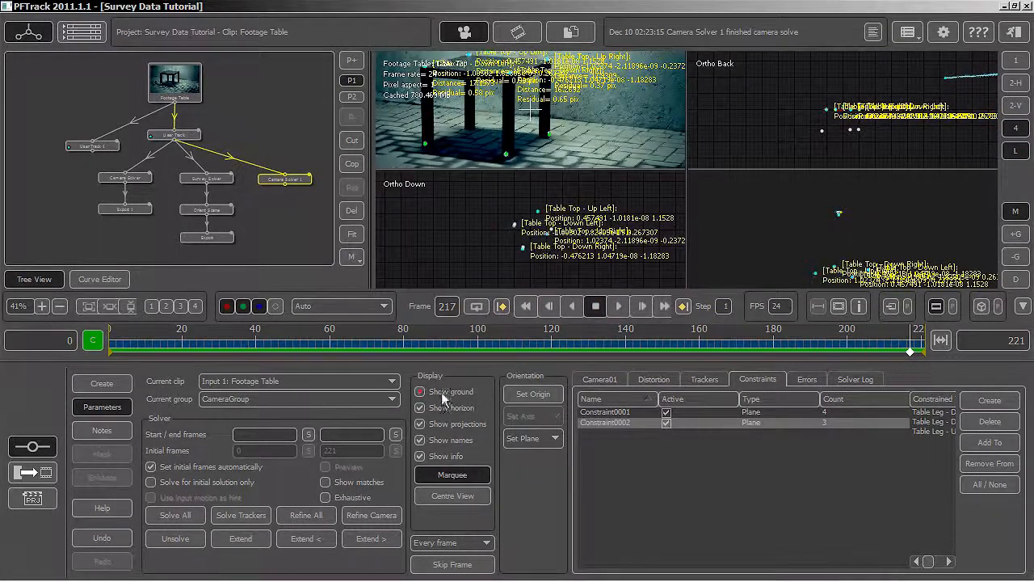
pyautogui.scroll(3, 529, 202)
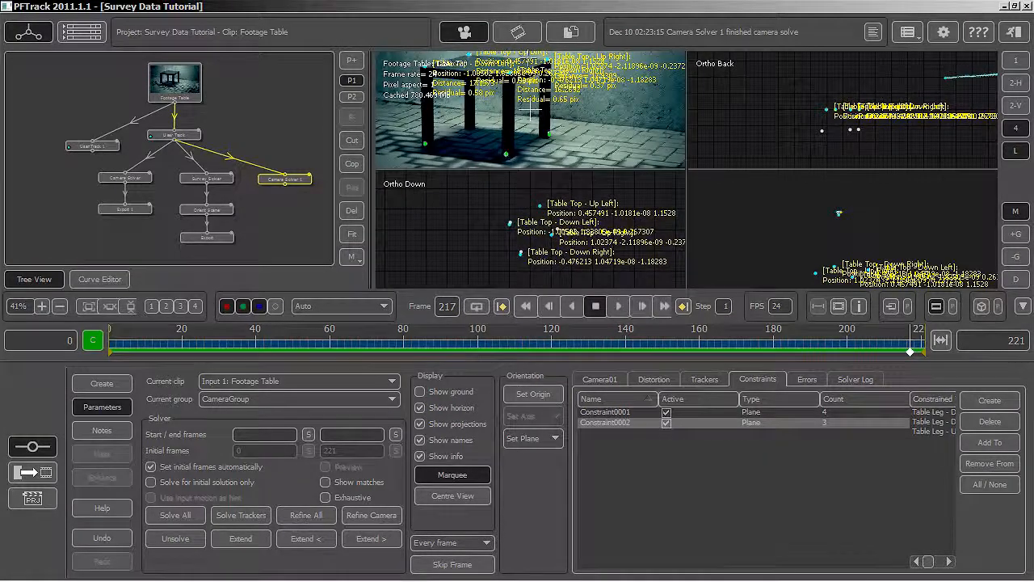
pyautogui.click(112, 306)
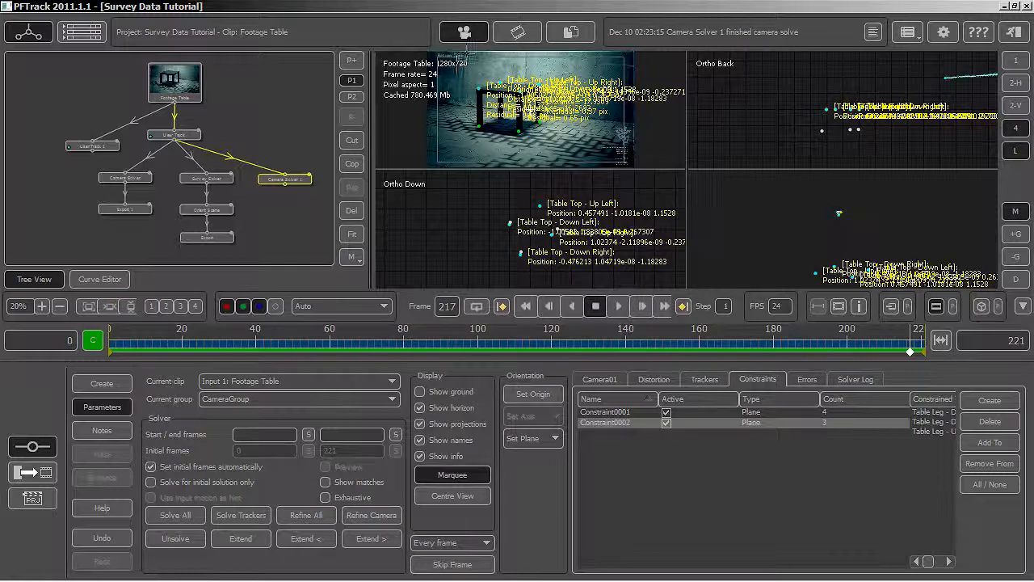
pyautogui.click(420, 440)
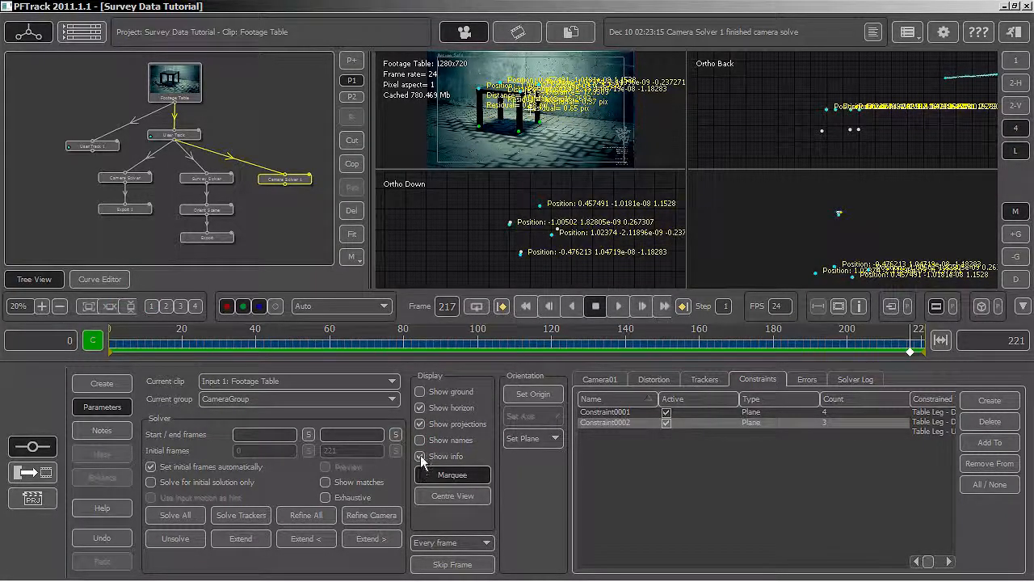
pyautogui.click(421, 456)
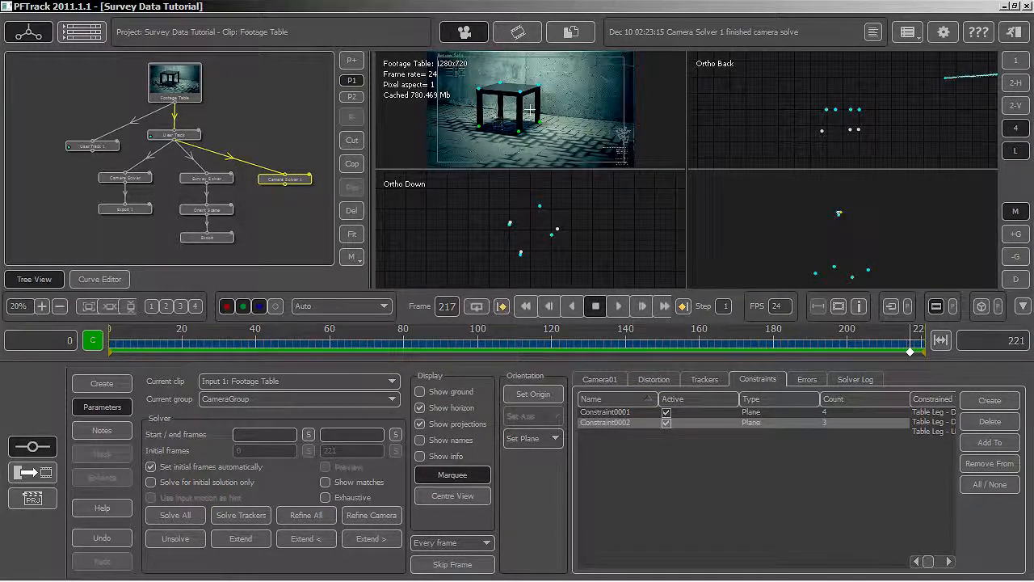
pyautogui.moveTo(464, 69); pyautogui.dragTo(565, 100)
# Create a new Survey Solver node beside the second Camera Solver node and link the original User Track node to it
pyautogui.moveTo(304, 179); pyautogui.dragTo(287, 179)
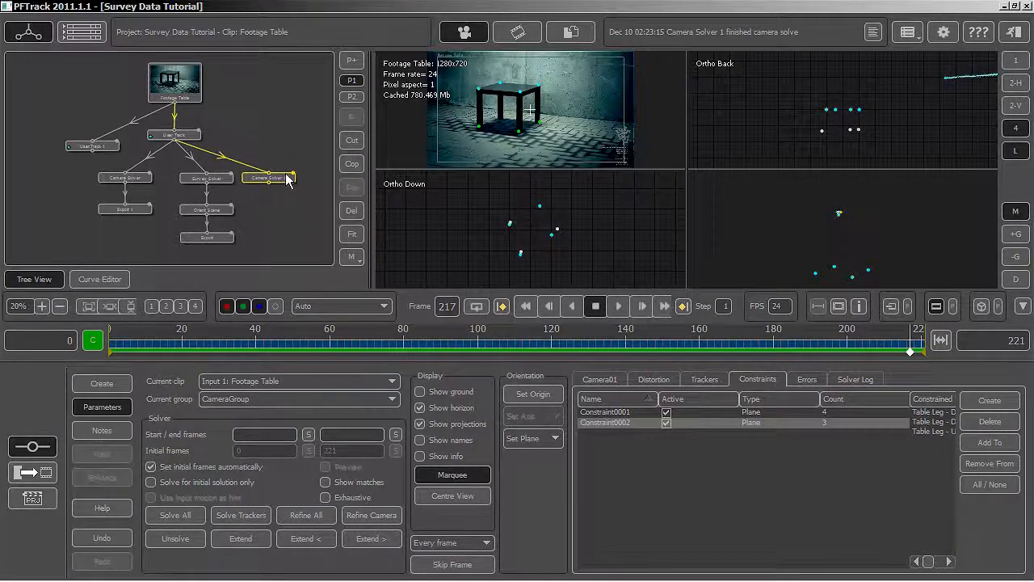
pyautogui.click(120, 385)
pyautogui.doubleClick(174, 134)
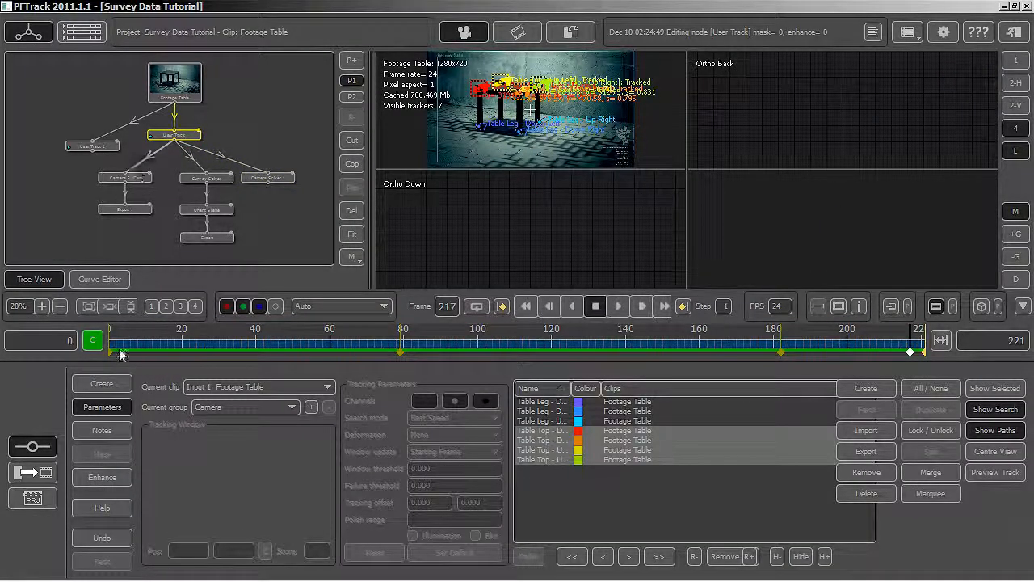
pyautogui.click(88, 383)
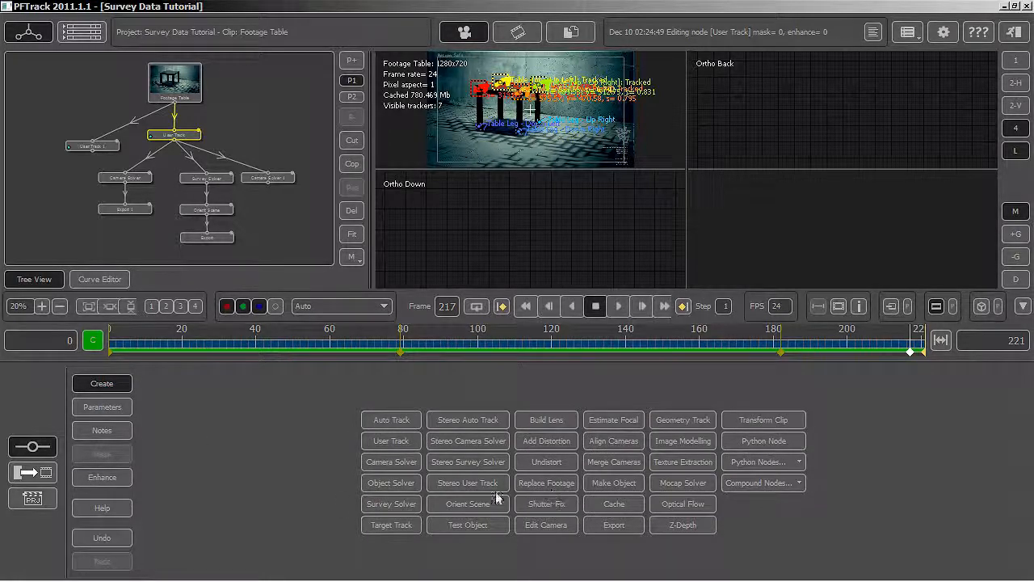
pyautogui.click(378, 506)
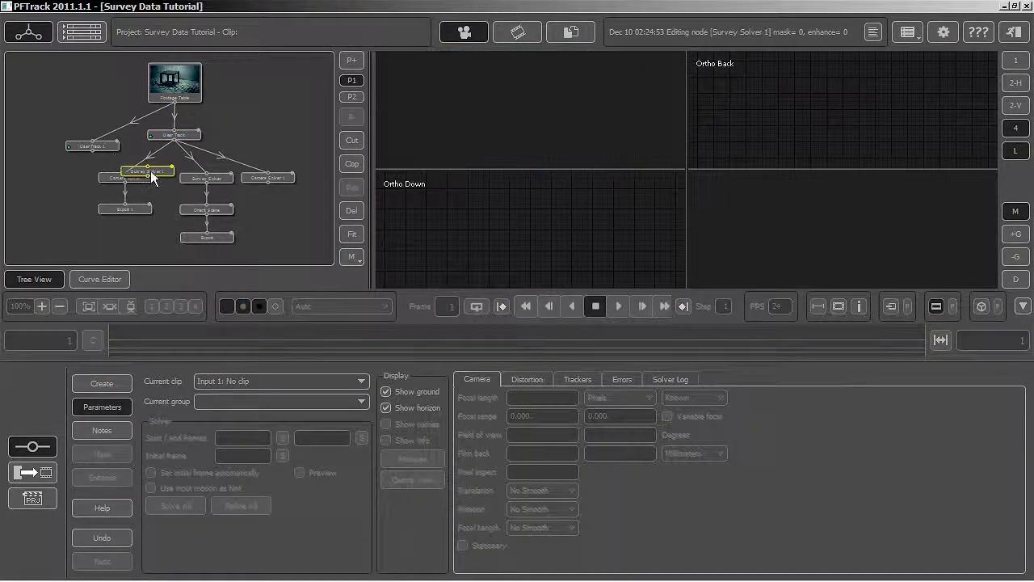
pyautogui.moveTo(1, 166); pyautogui.dragTo(350, 177)
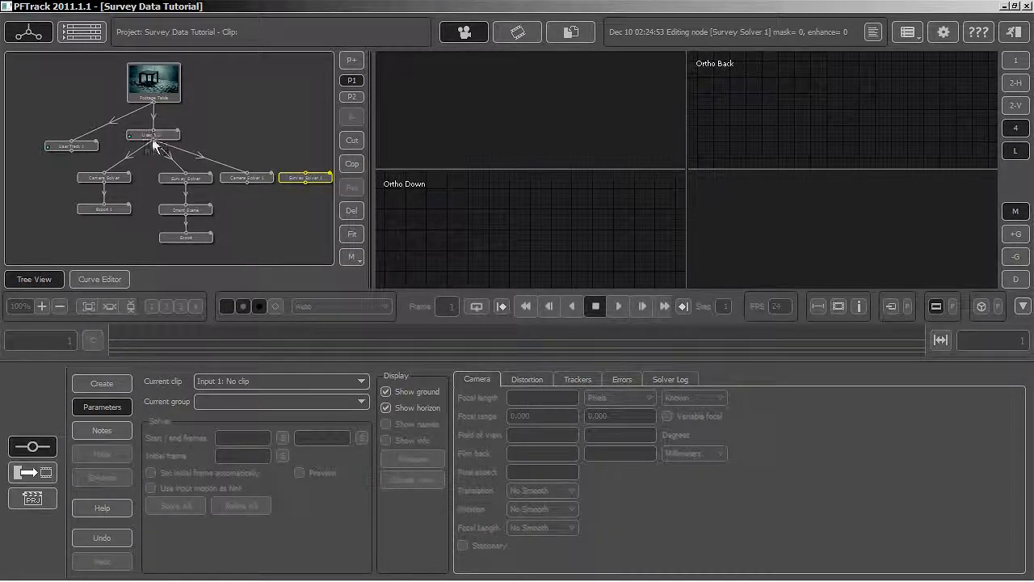
pyautogui.moveTo(154, 140); pyautogui.dragTo(314, 180)
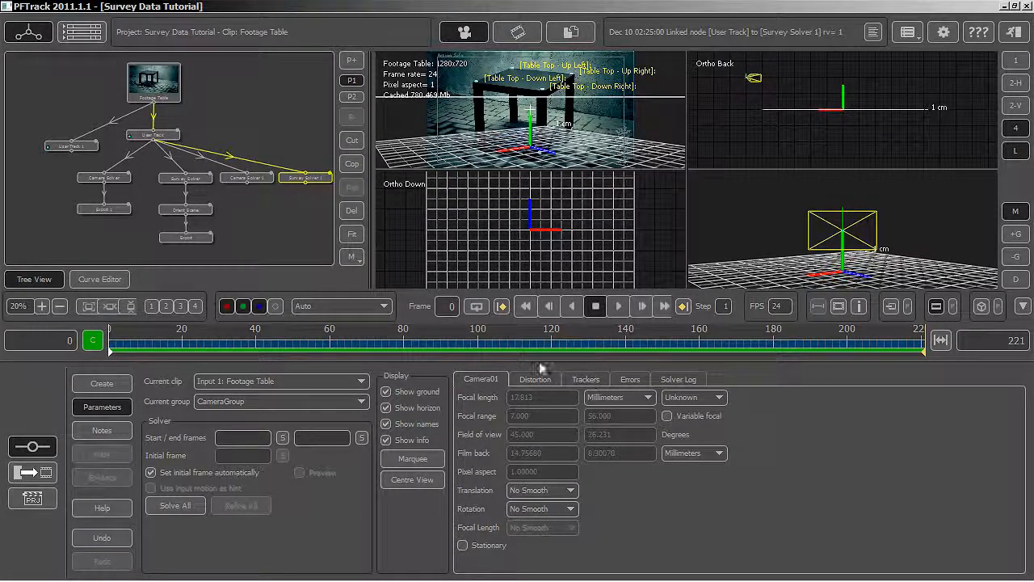
# List the survey solver's trackers alongside a single camera view, and enable survey data for Table Top - Down Left
pyautogui.click(1016, 60)
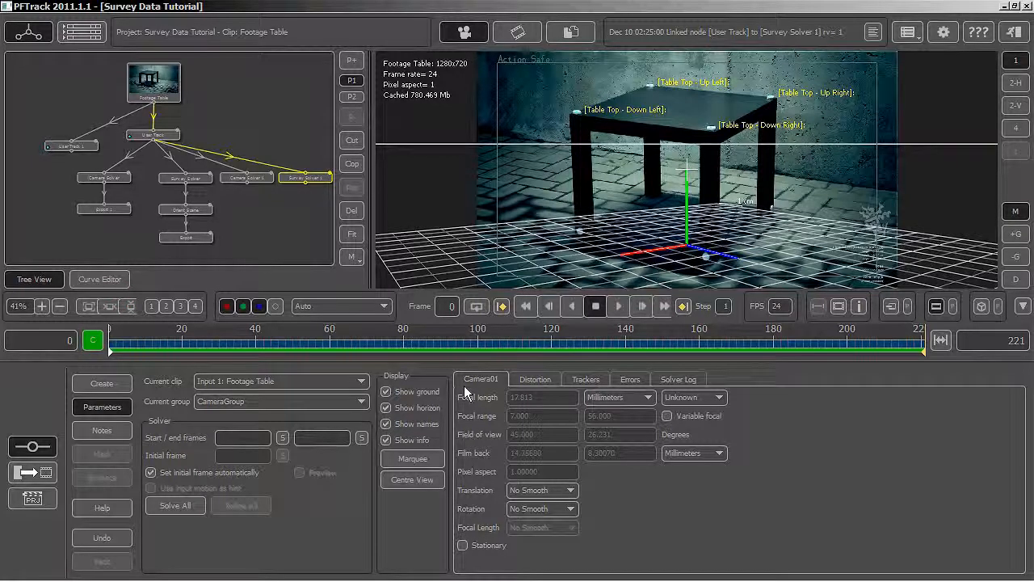
pyautogui.click(587, 379)
pyautogui.click(505, 413)
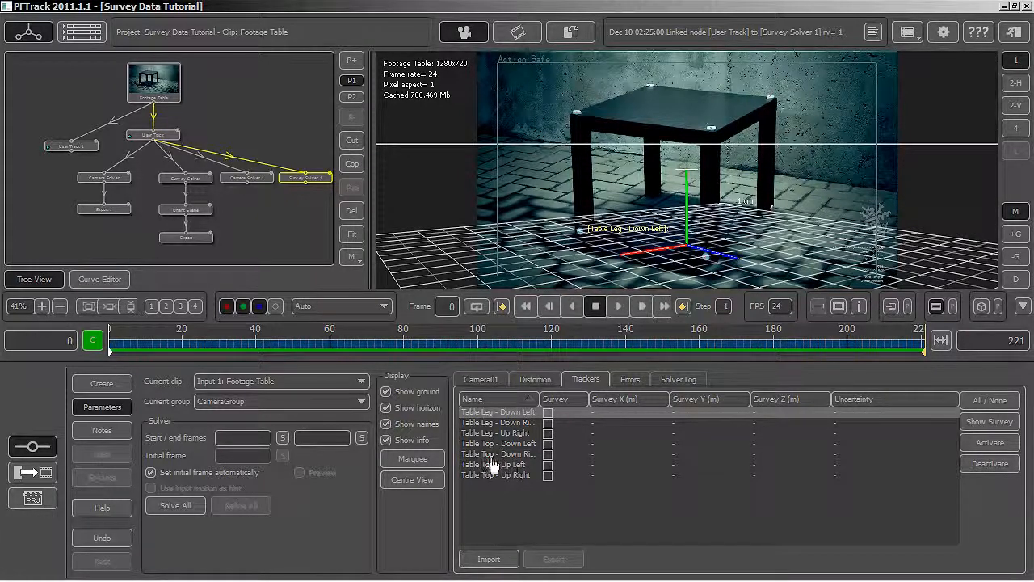
pyautogui.moveTo(540, 399); pyautogui.dragTo(576, 400)
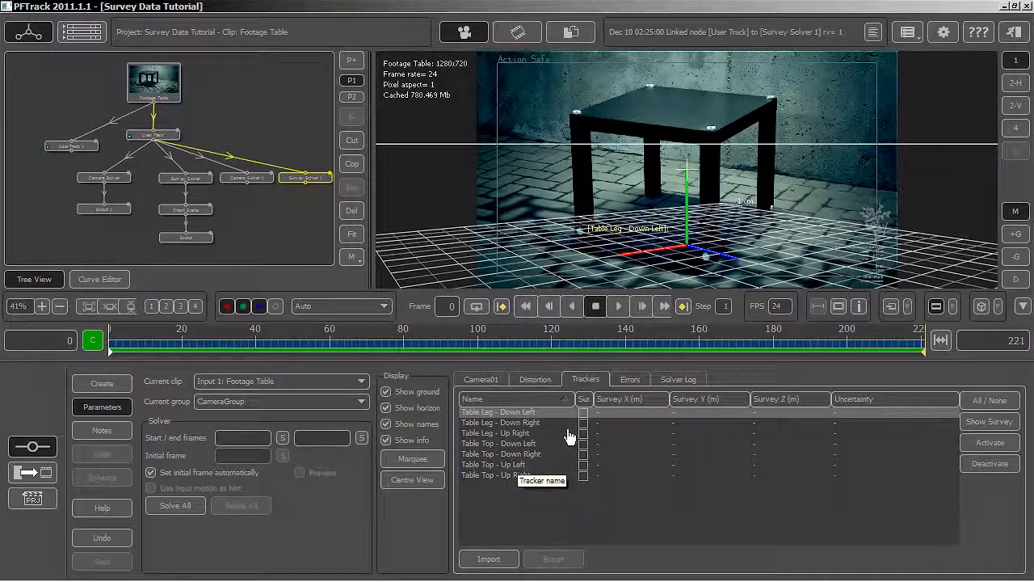
pyautogui.click(413, 458)
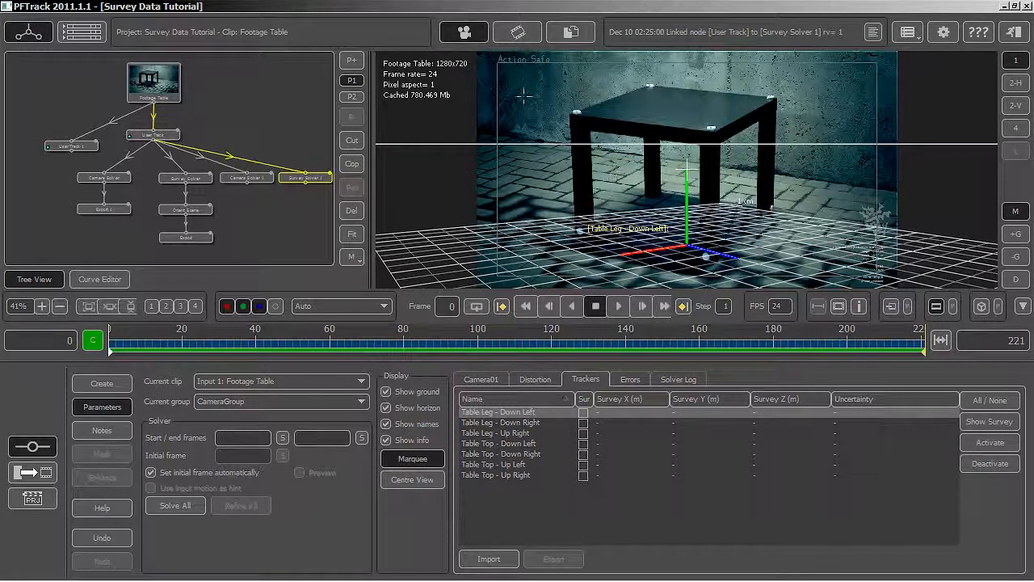
pyautogui.moveTo(525, 97); pyautogui.dragTo(616, 146)
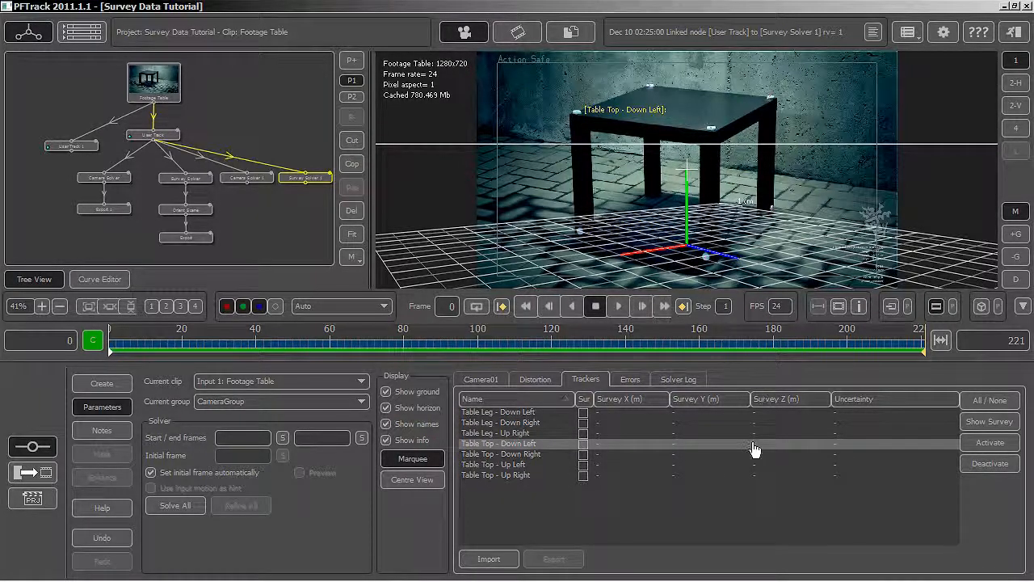
pyautogui.click(583, 444)
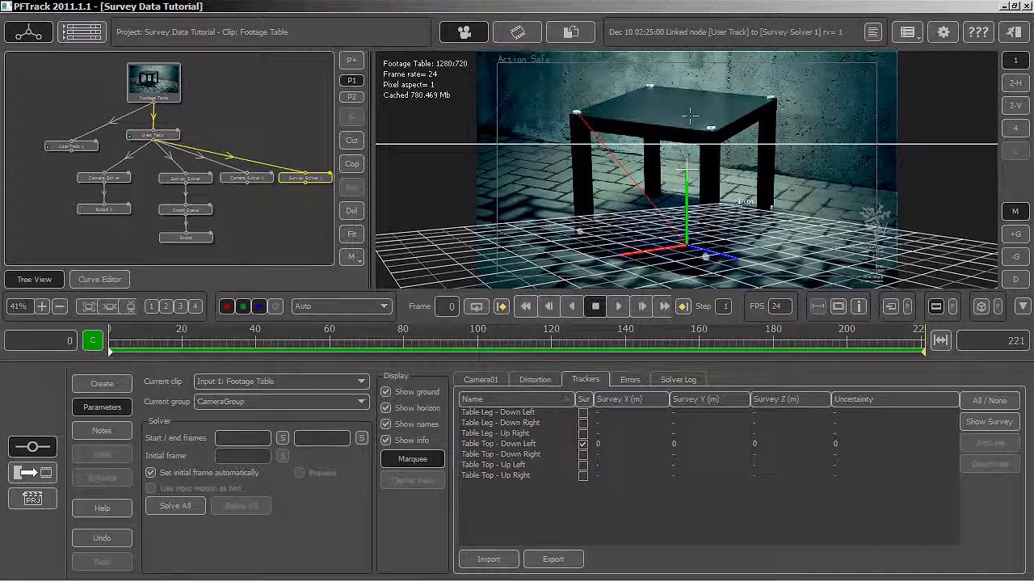
# Enable survey data for the Table Top - Down Right tracker and set its Survey X to 52
pyautogui.click(712, 127)
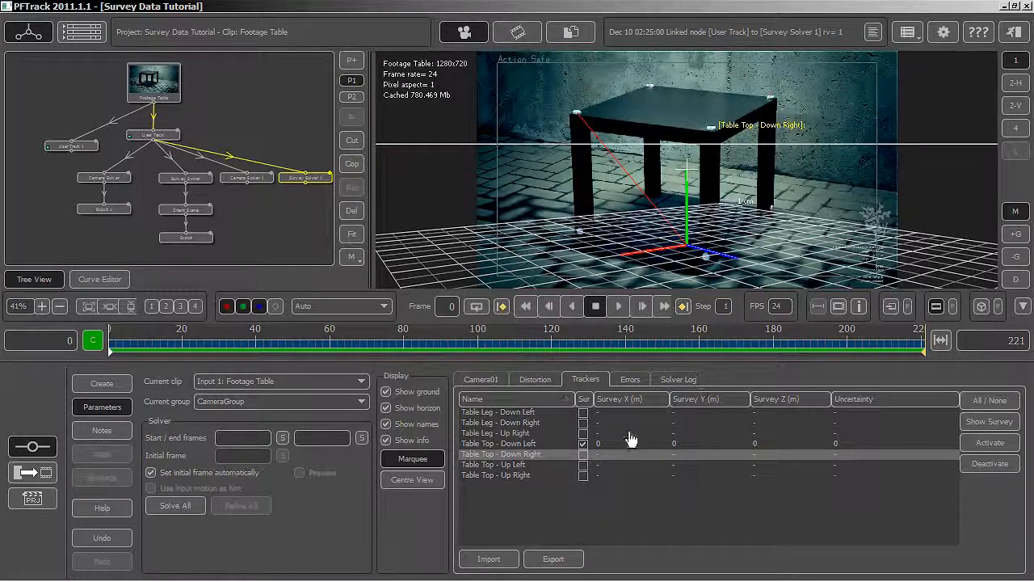
pyautogui.click(583, 455)
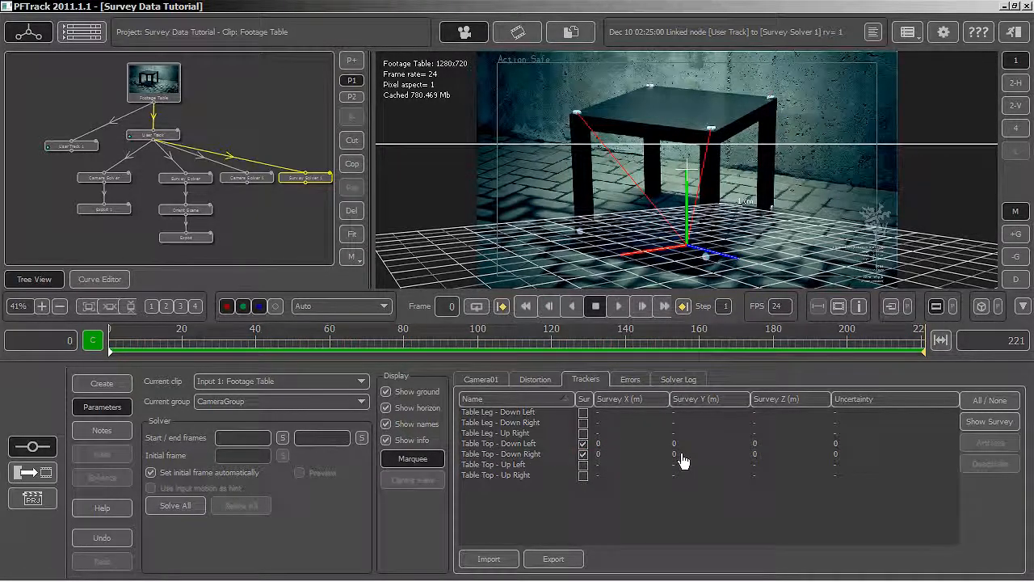
pyautogui.click(603, 458)
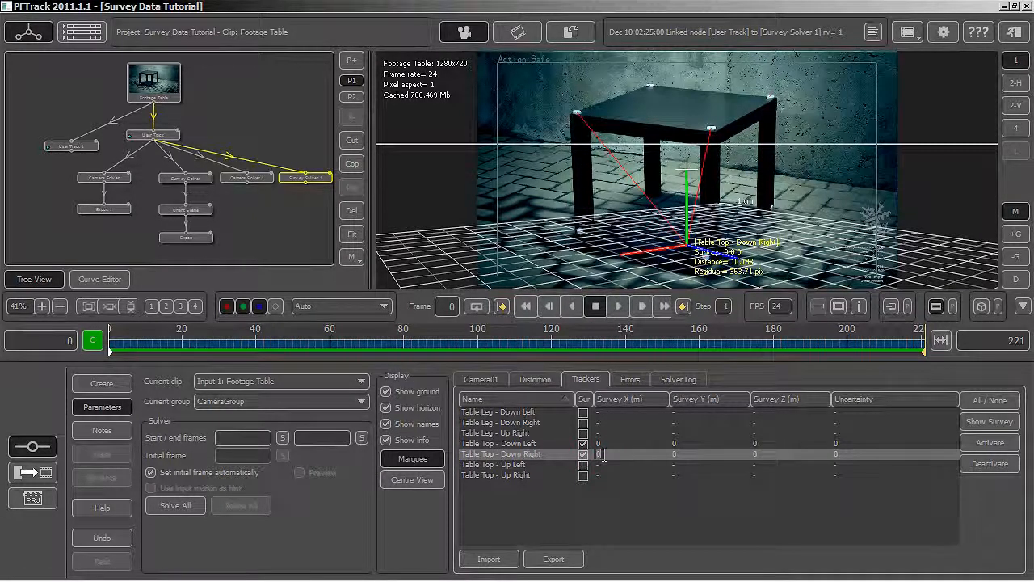
pyautogui.write('52')
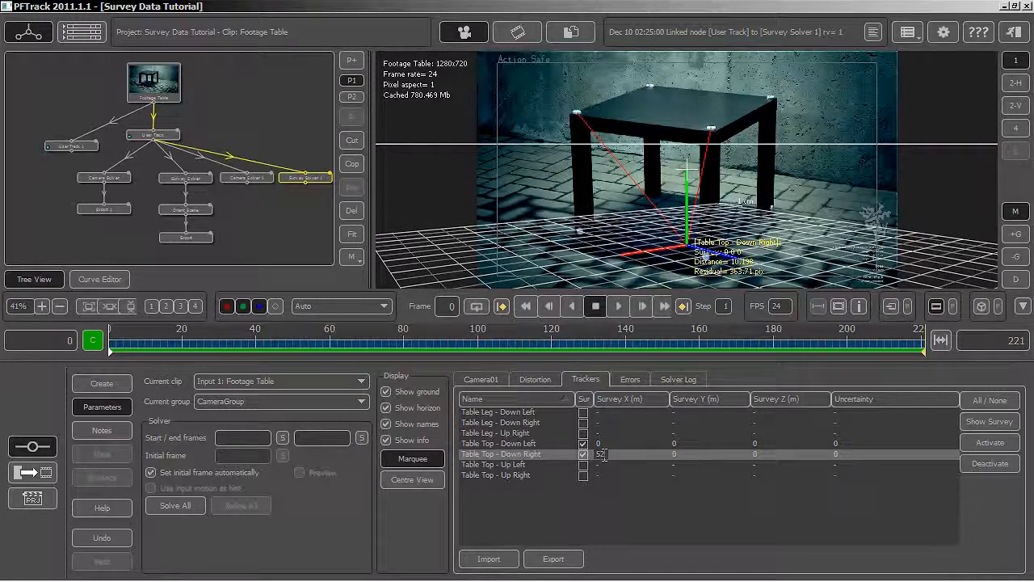
pyautogui.press('Return')
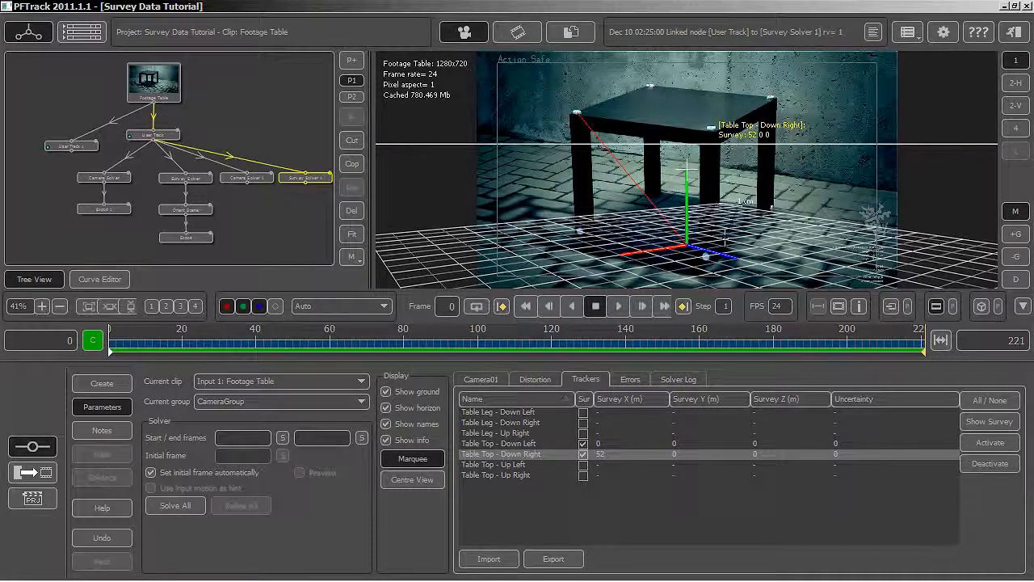
# Enable survey data for the Table Leg - Down Right tracker and set its Survey X to 52 and Survey Y to -44
pyautogui.click(700, 263)
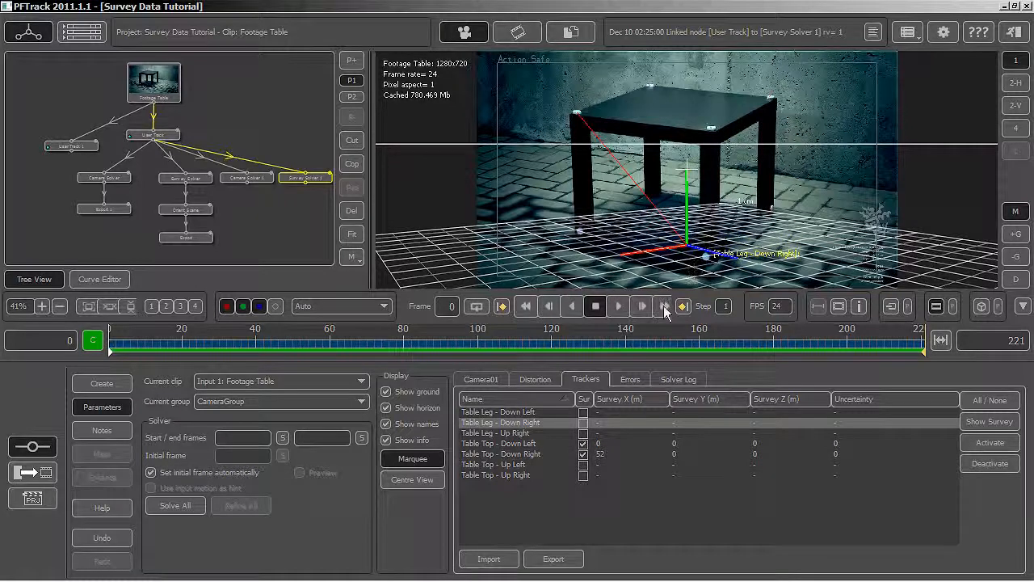
pyautogui.click(583, 423)
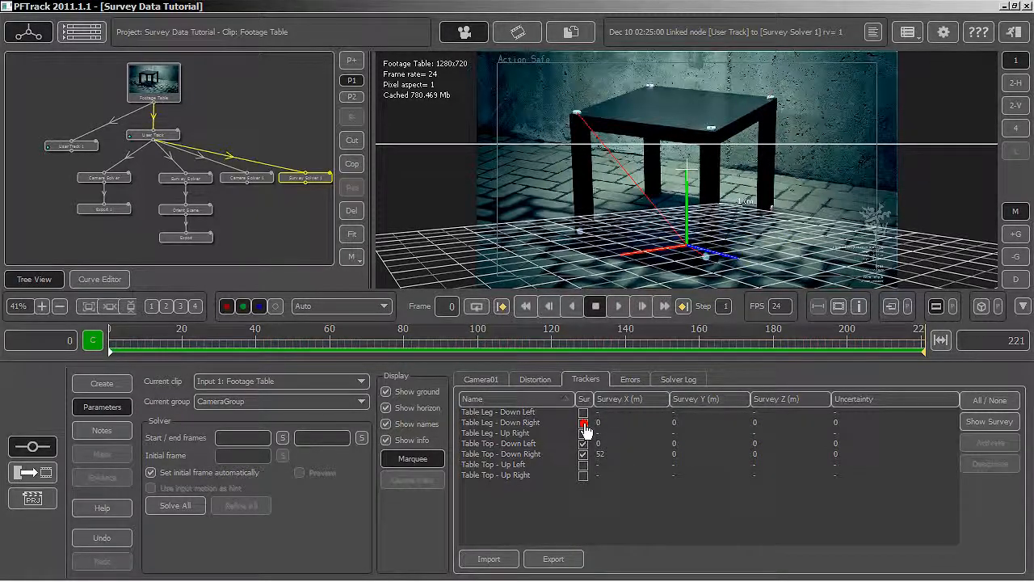
pyautogui.doubleClick(609, 427)
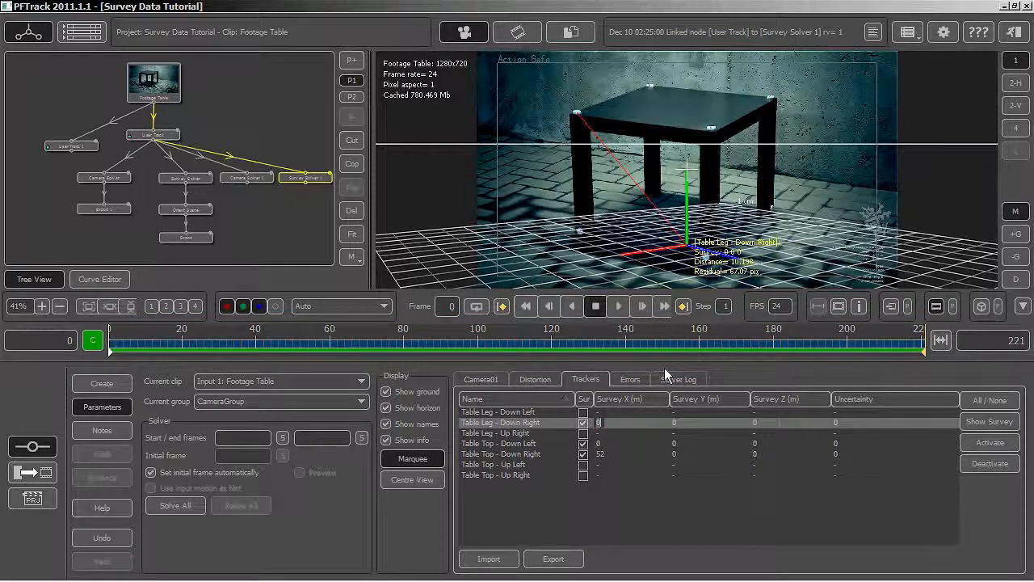
pyautogui.write('52')
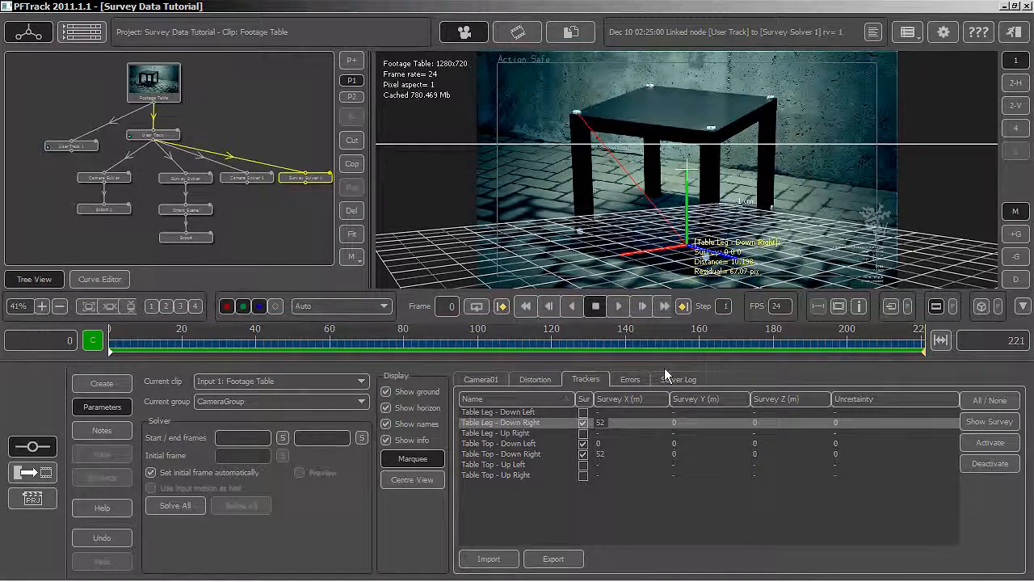
pyautogui.doubleClick(687, 428)
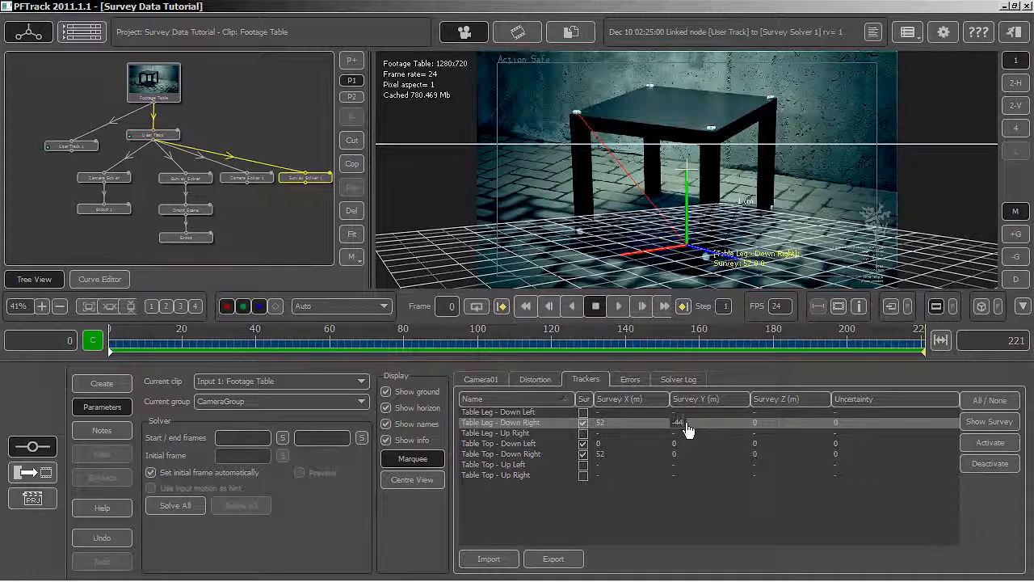
pyautogui.press('Return')
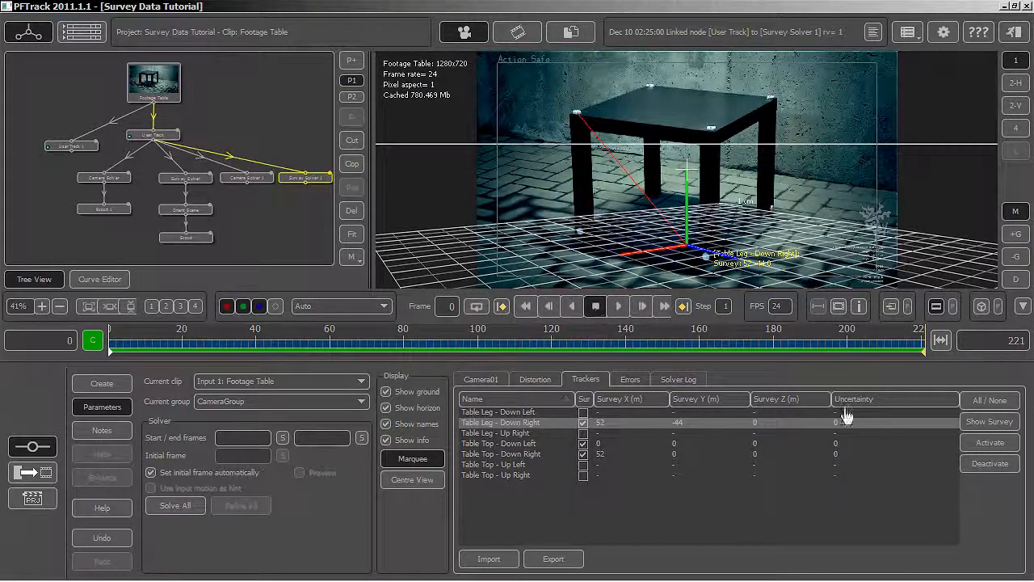
pyautogui.click(772, 495)
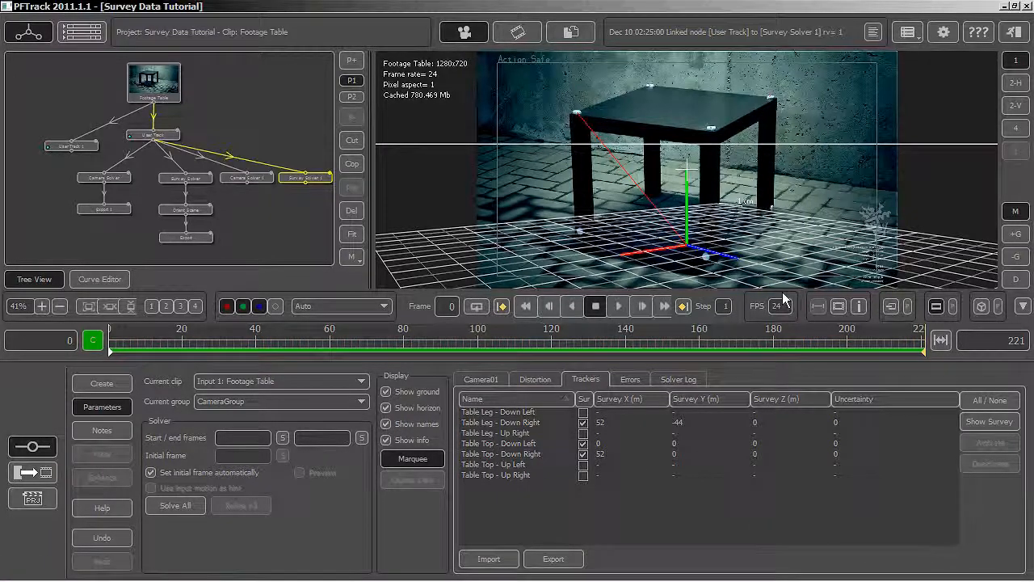
# Enable survey data for the Table Leg - Up Right tracker and set its survey coordinates to X 52, Y -44 and Z 52
pyautogui.click(772, 207)
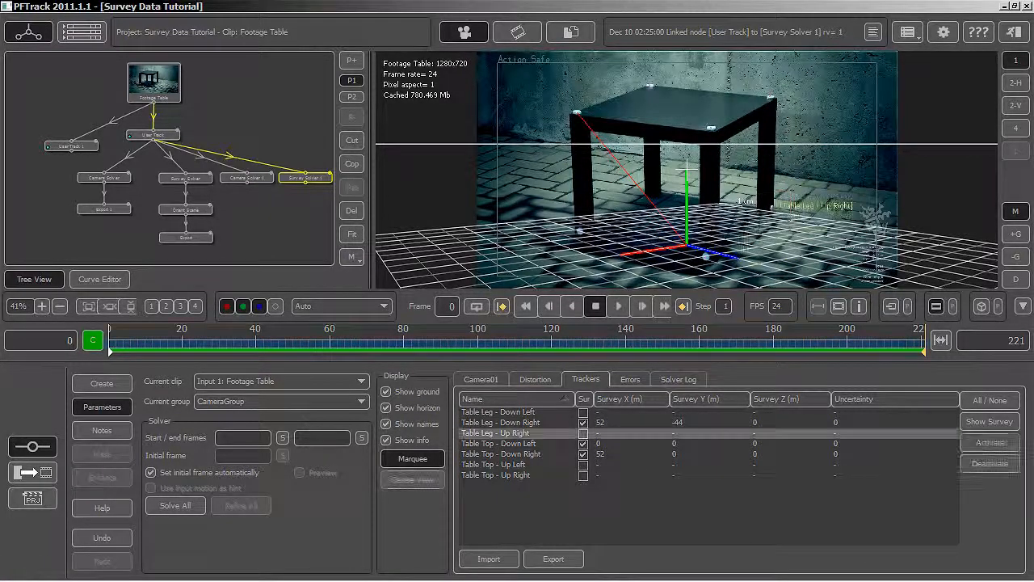
pyautogui.click(583, 434)
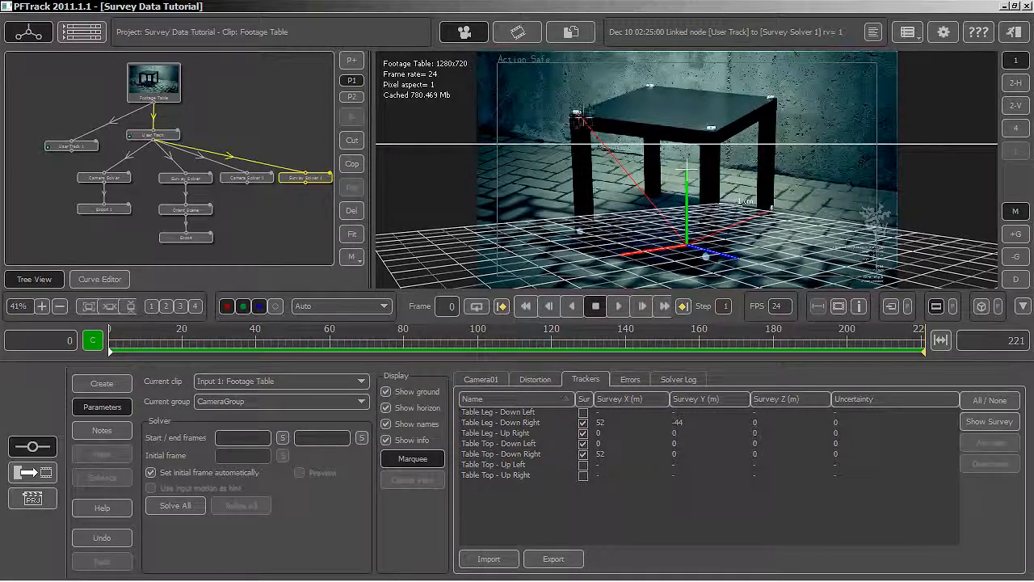
pyautogui.click(600, 434)
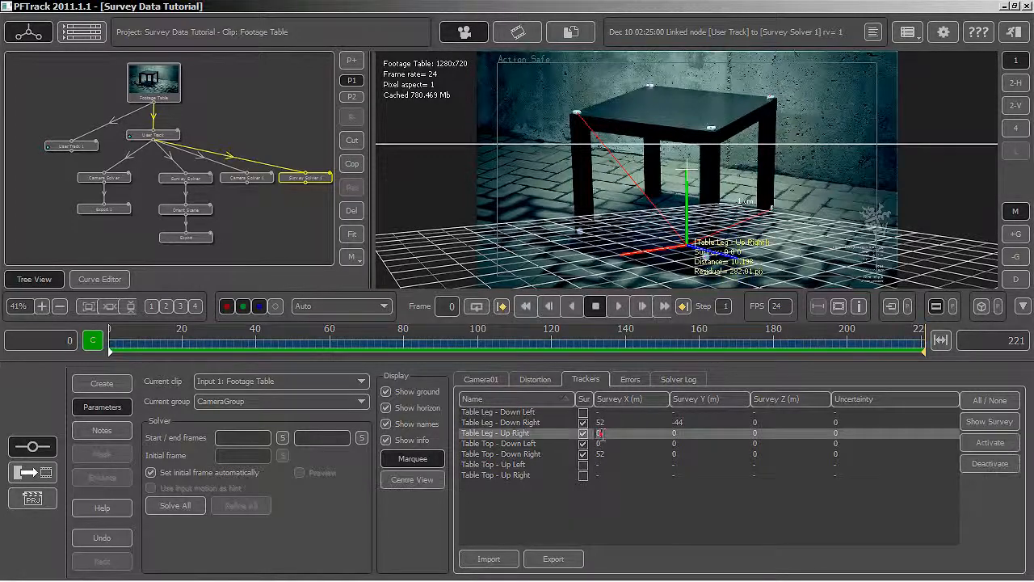
pyautogui.click(685, 434)
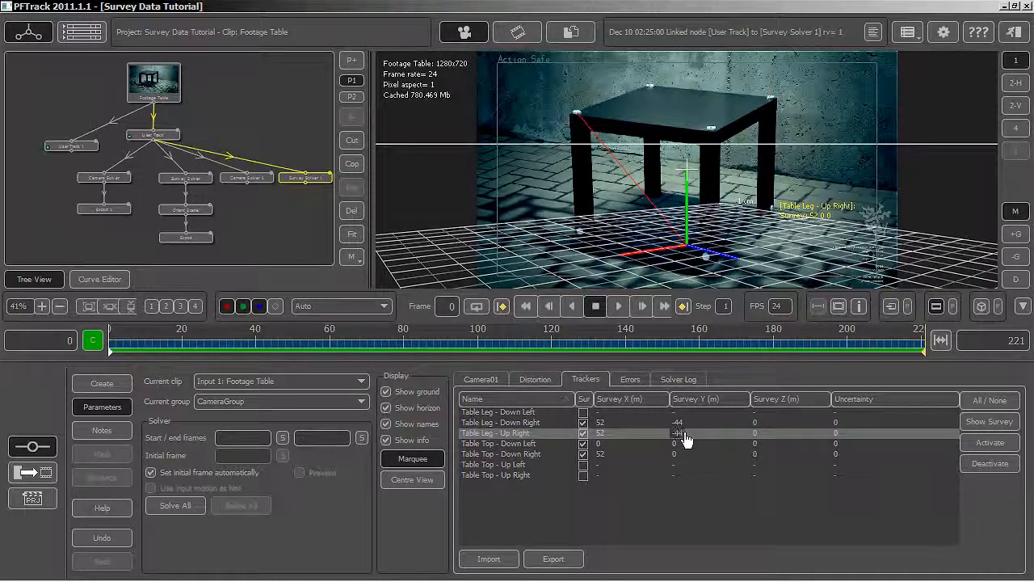
pyautogui.click(753, 437)
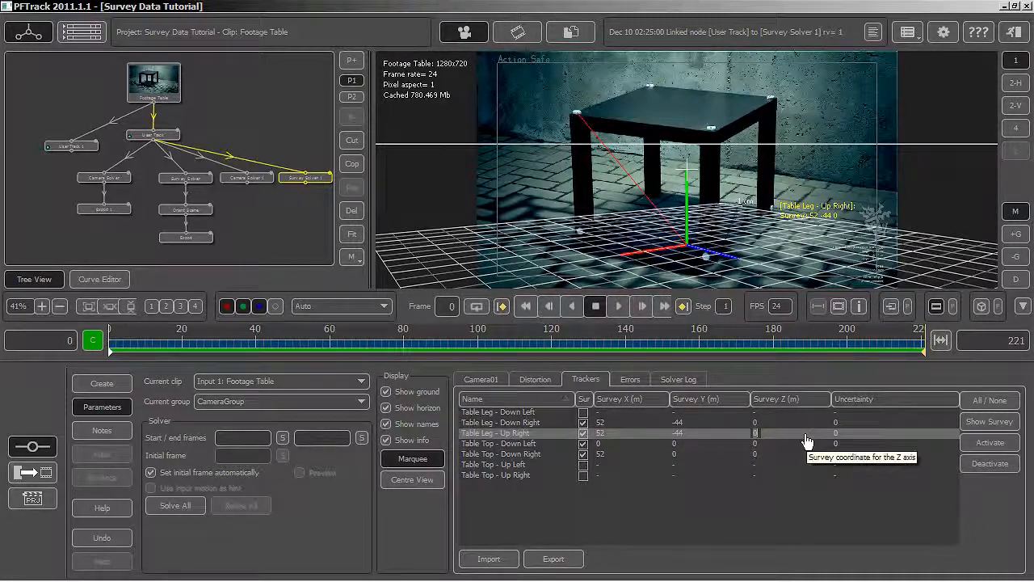
pyautogui.write('5')
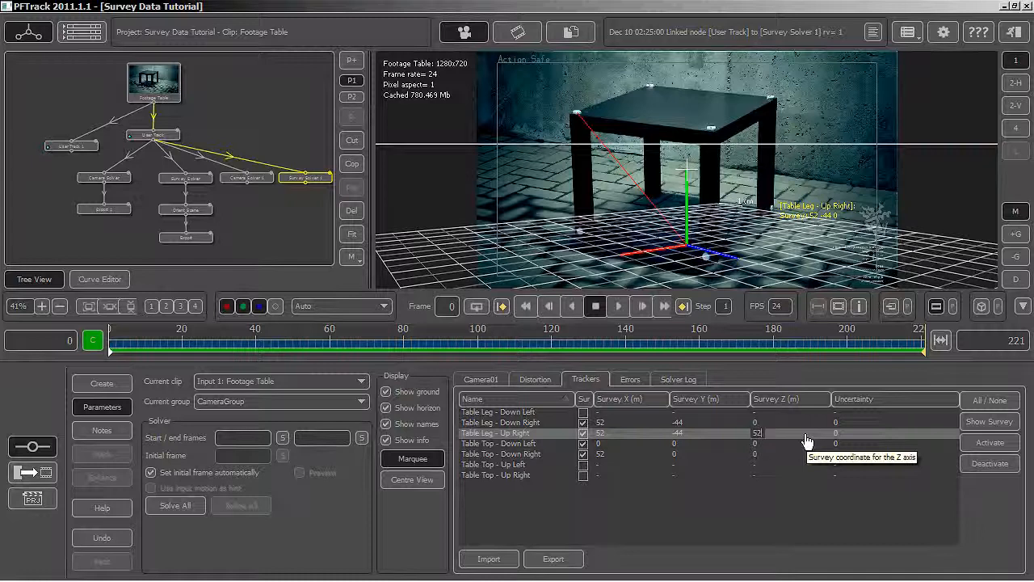
pyautogui.write('2')
pyautogui.press('Return')
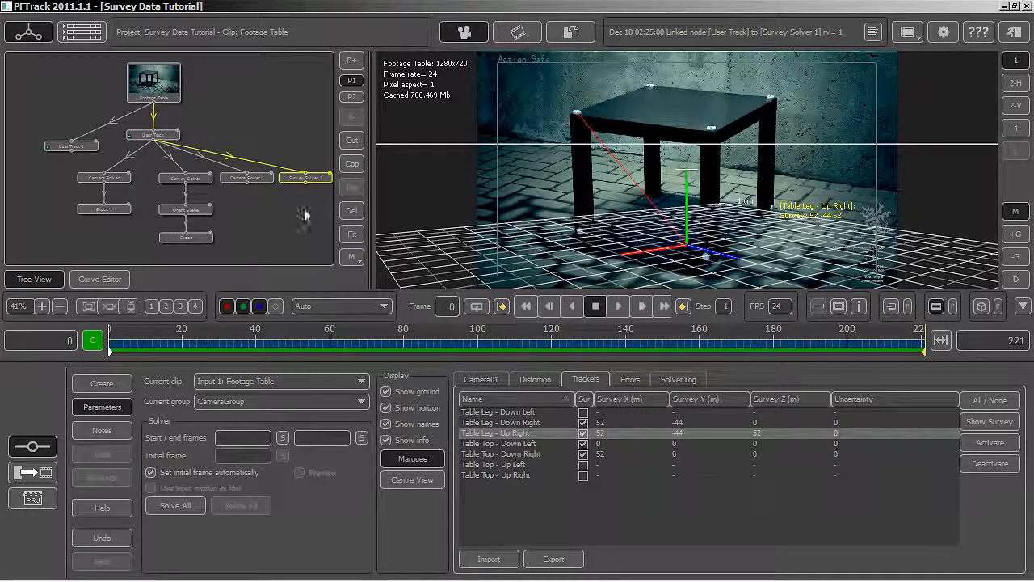
pyautogui.click(698, 515)
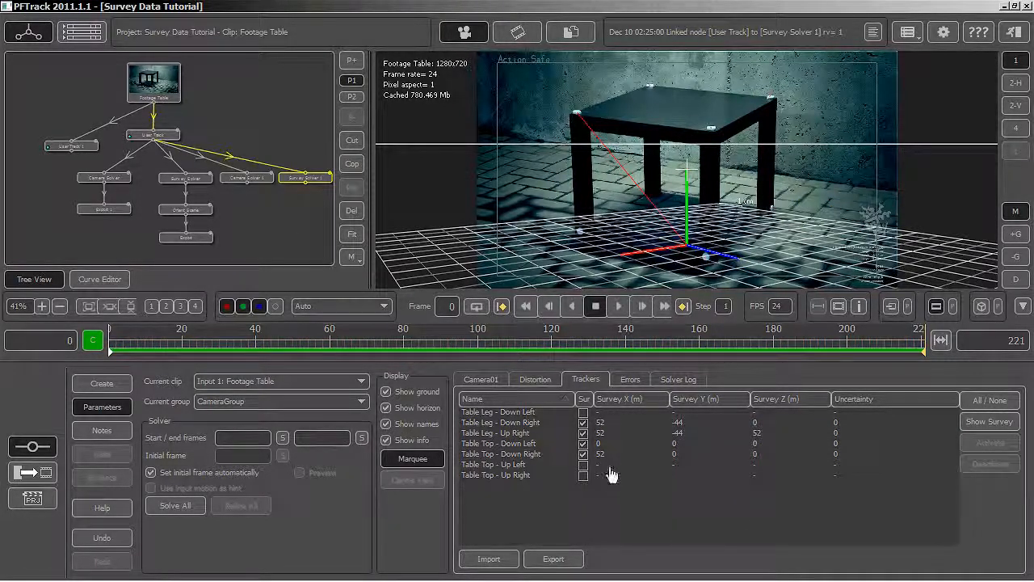
# Enable survey data for Table Top - Up Left, and switch to the original Survey Solver node to solve its camera with all survey points
pyautogui.click(583, 464)
pyautogui.moveTo(899, 563)
pyautogui.click(198, 176)
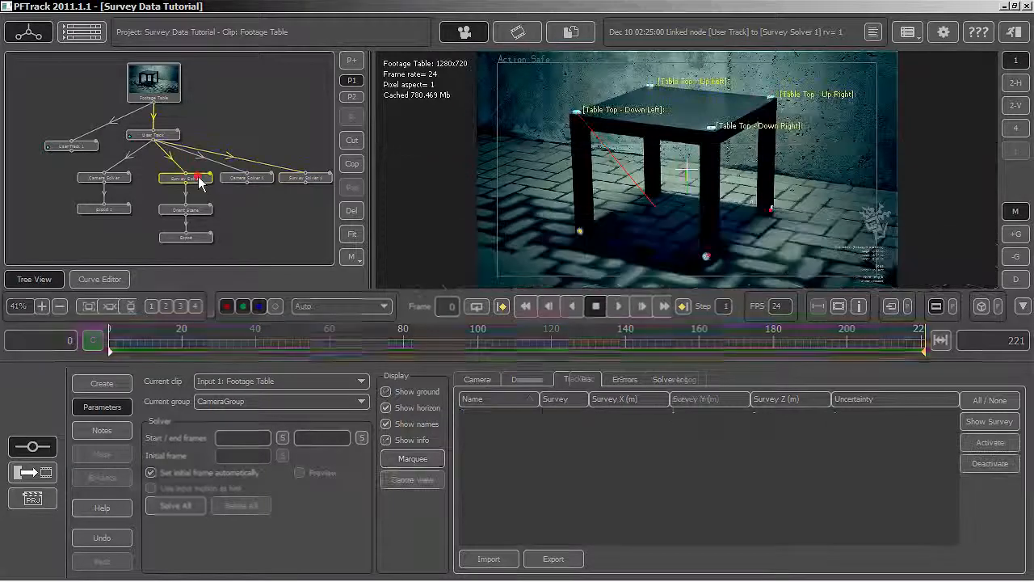
pyautogui.click(667, 498)
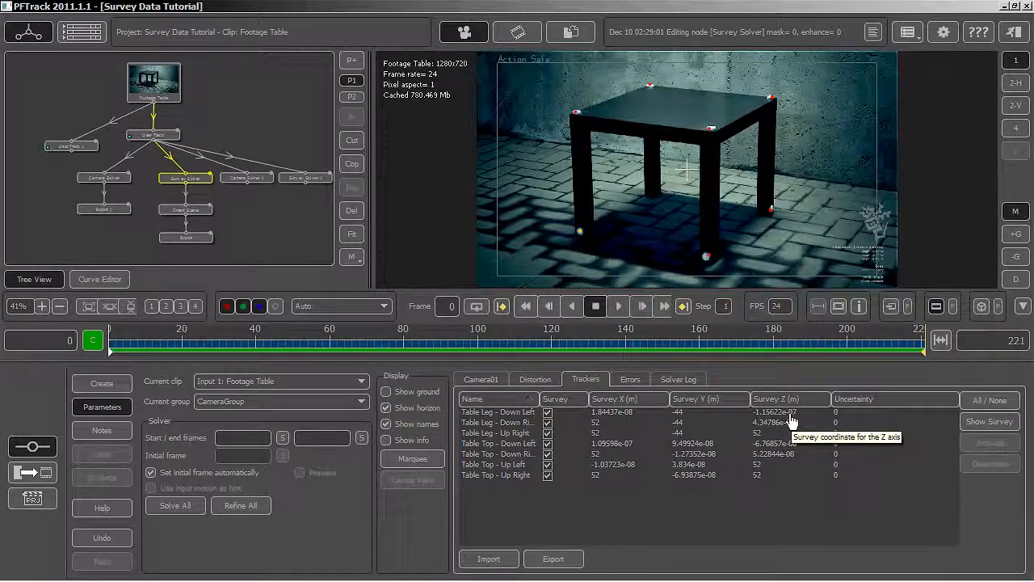
pyautogui.click(175, 506)
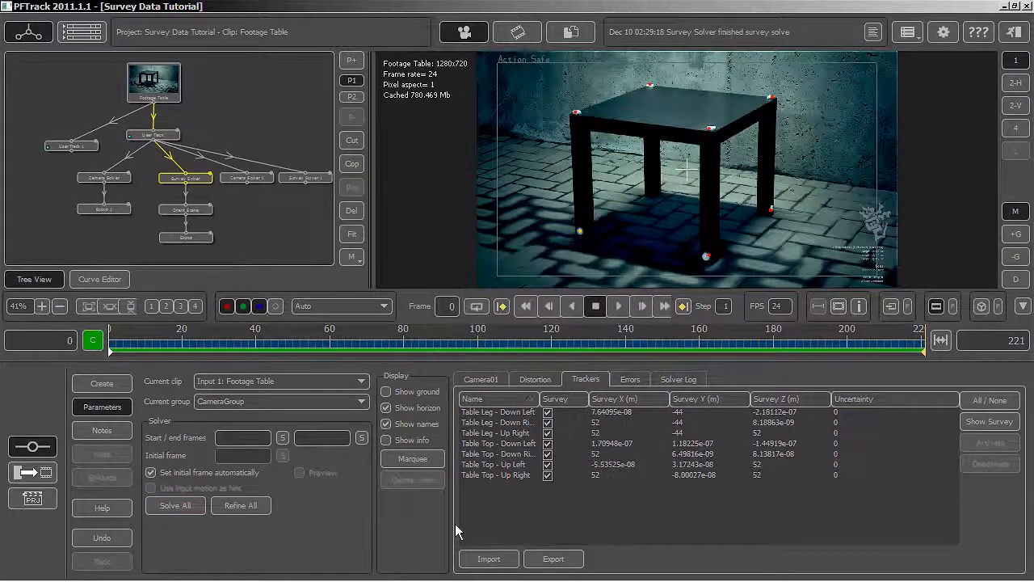
# Show the ground plane and play through the clip to check how it sticks to the table
pyautogui.click(386, 392)
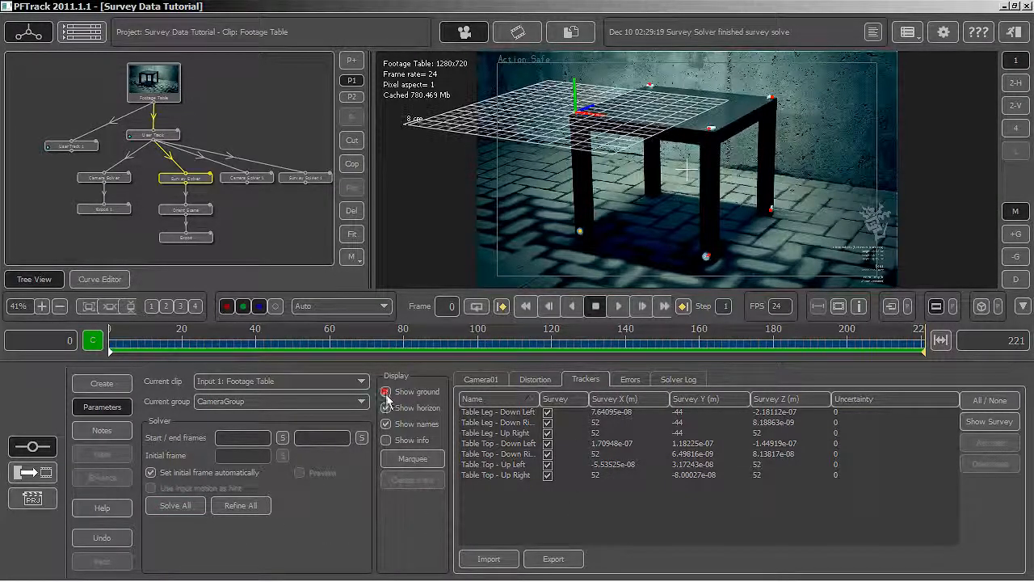
pyautogui.click(618, 306)
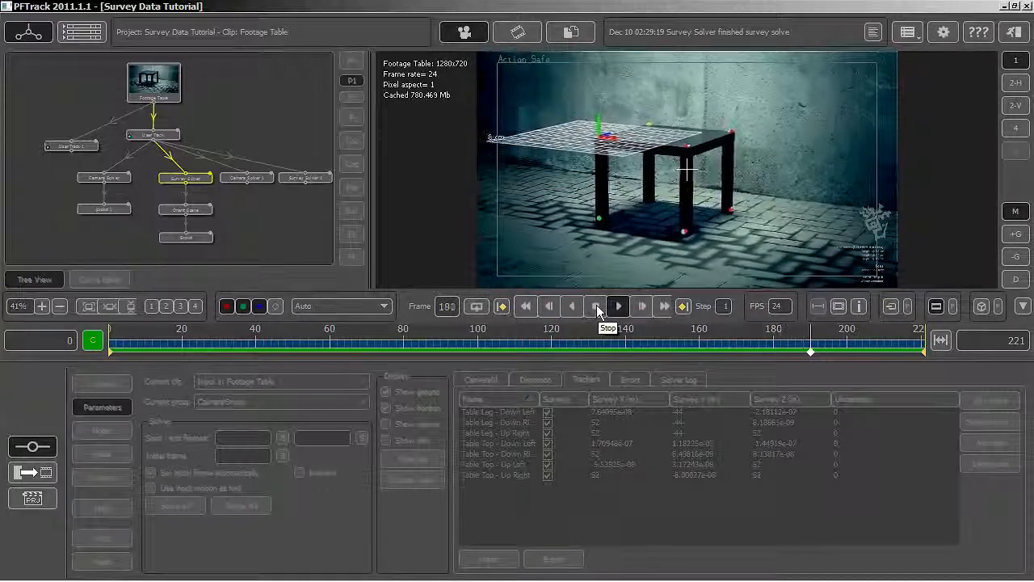
pyautogui.click(597, 307)
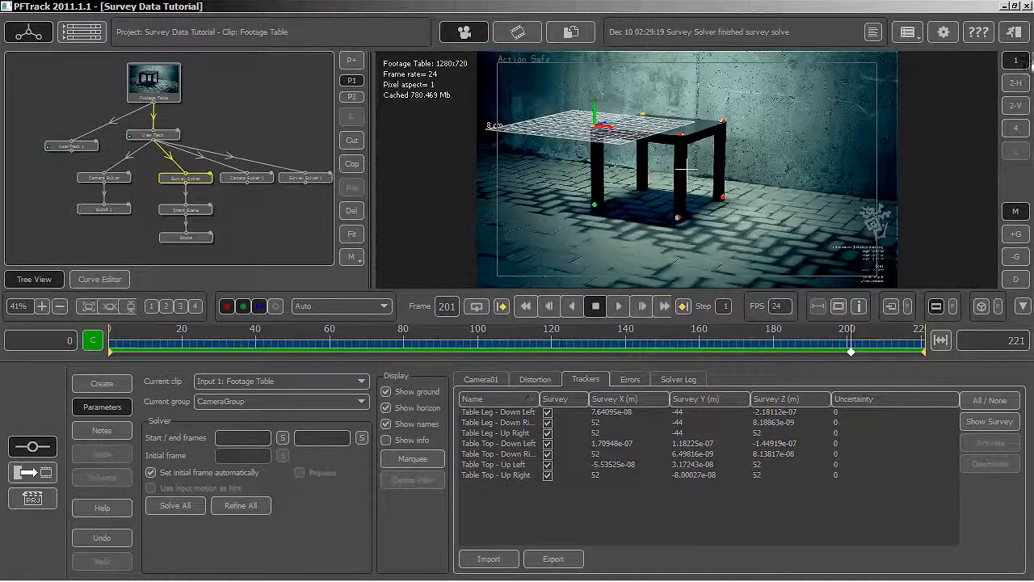
# Show the solved scene in four views with the ground hidden and the whole clip frame fitted in the camera view
pyautogui.click(1016, 128)
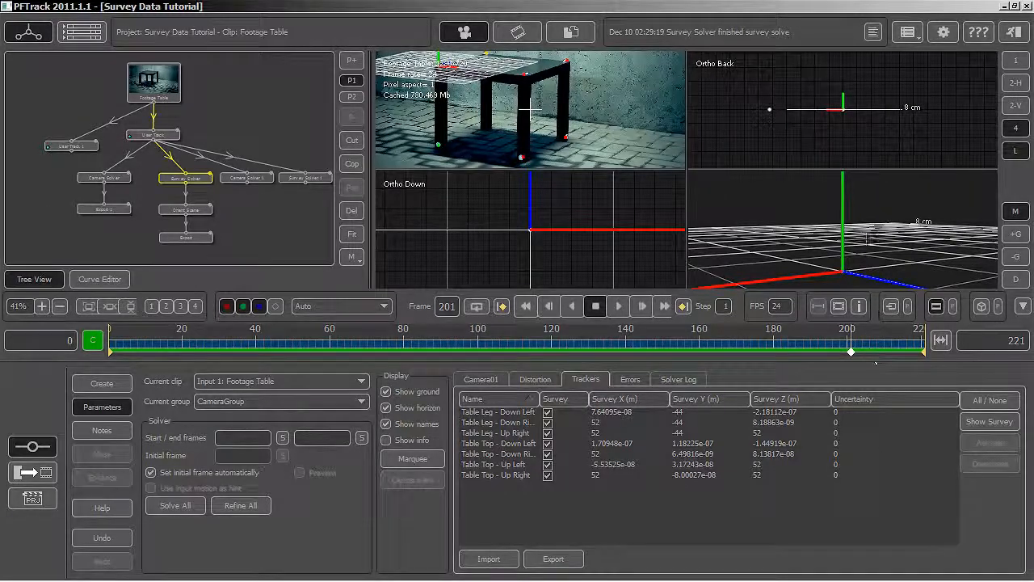
pyautogui.moveTo(887, 271); pyautogui.dragTo(863, 394, button='right')
pyautogui.moveTo(589, 225); pyautogui.dragTo(605, 504, button='right')
pyautogui.moveTo(555, 217); pyautogui.dragTo(565, 355, button='right')
pyautogui.click(387, 392)
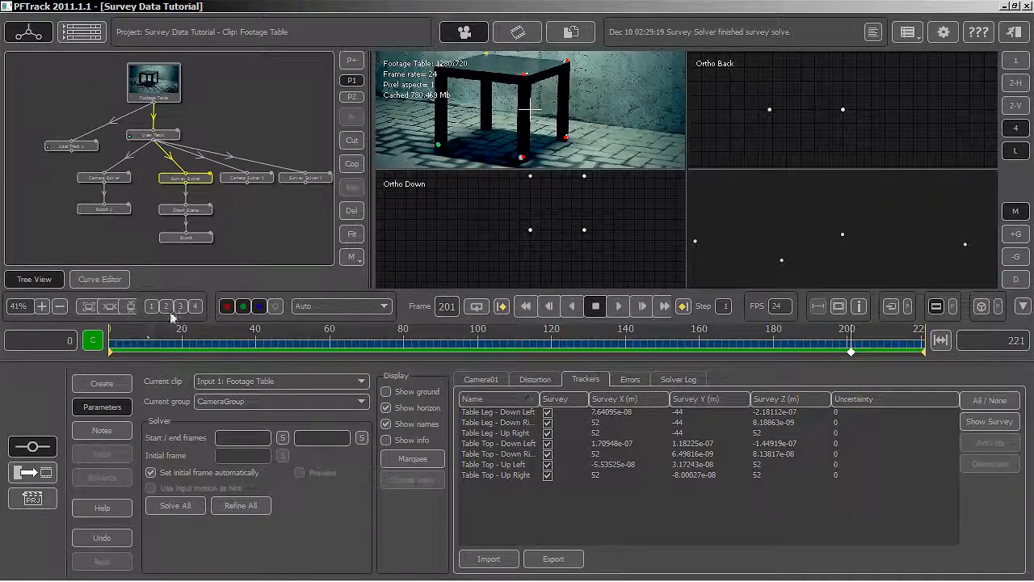
pyautogui.click(130, 306)
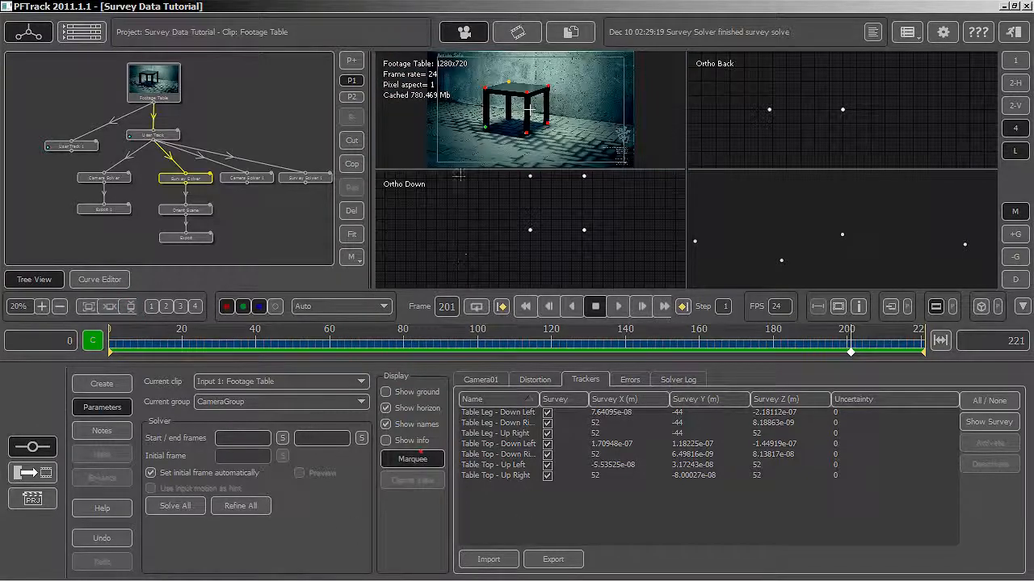
# Select the four table top trackers in the camera view, pull back the perspective view and hide the tracker names
pyautogui.moveTo(466, 58); pyautogui.dragTo(530, 80)
pyautogui.moveTo(575, 104); pyautogui.dragTo(575, 105)
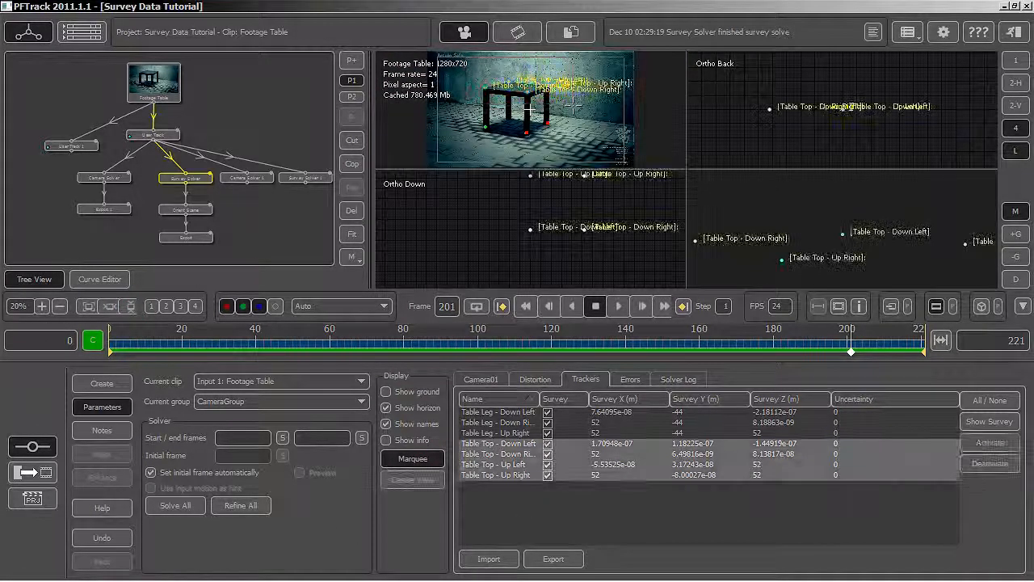
pyautogui.moveTo(862, 188); pyautogui.dragTo(866, 326, button='right')
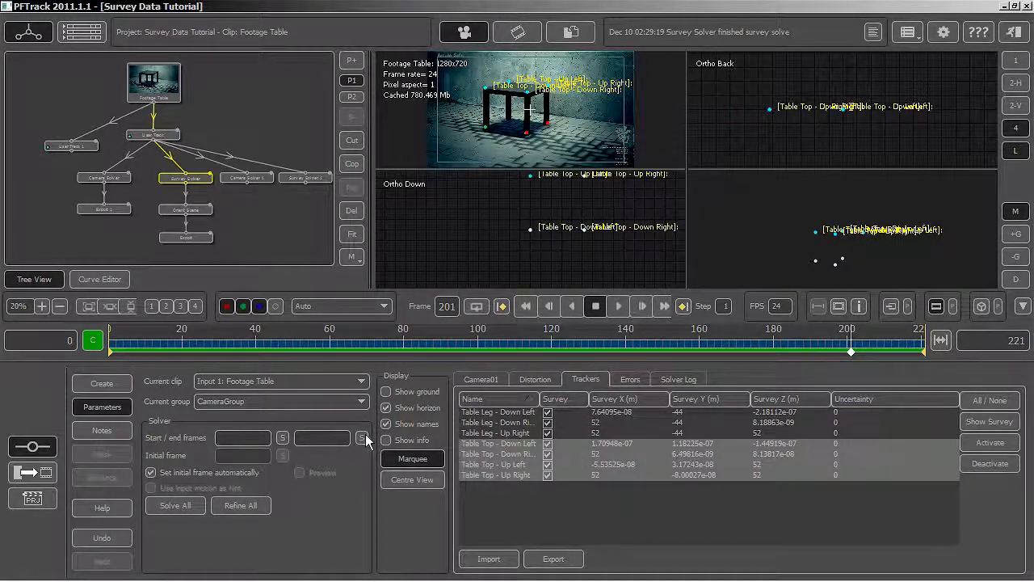
pyautogui.click(387, 424)
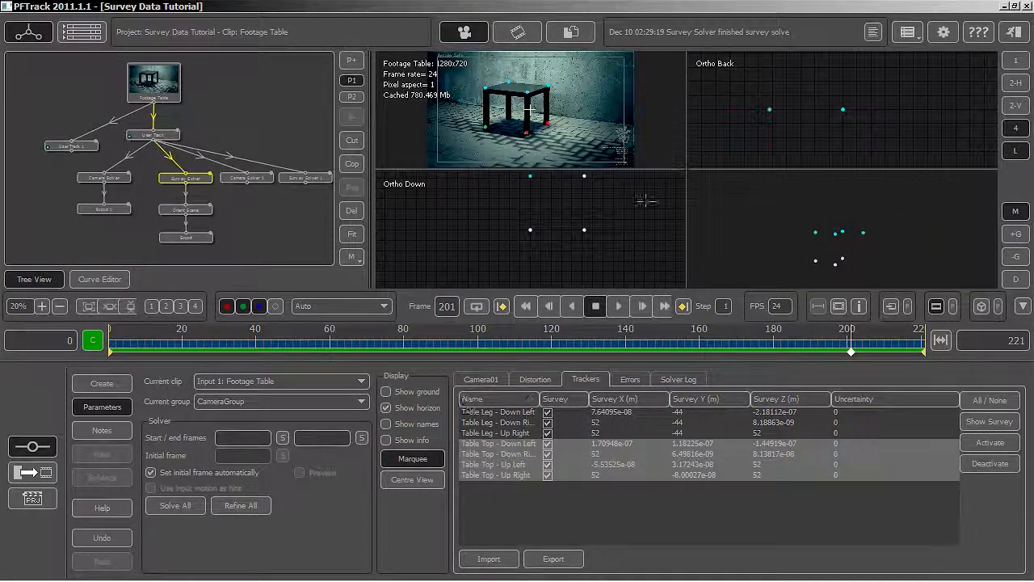
# Examine the solved table points from several angles in the perspective view, with the four table top trackers reselected
pyautogui.click(853, 225)
pyautogui.click(416, 460)
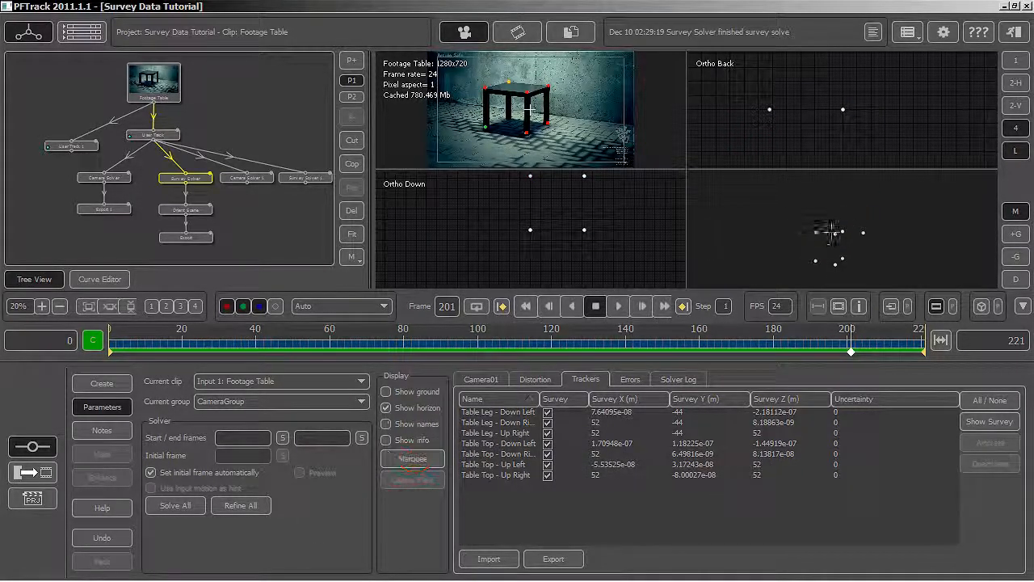
pyautogui.moveTo(830, 233); pyautogui.dragTo(790, 259)
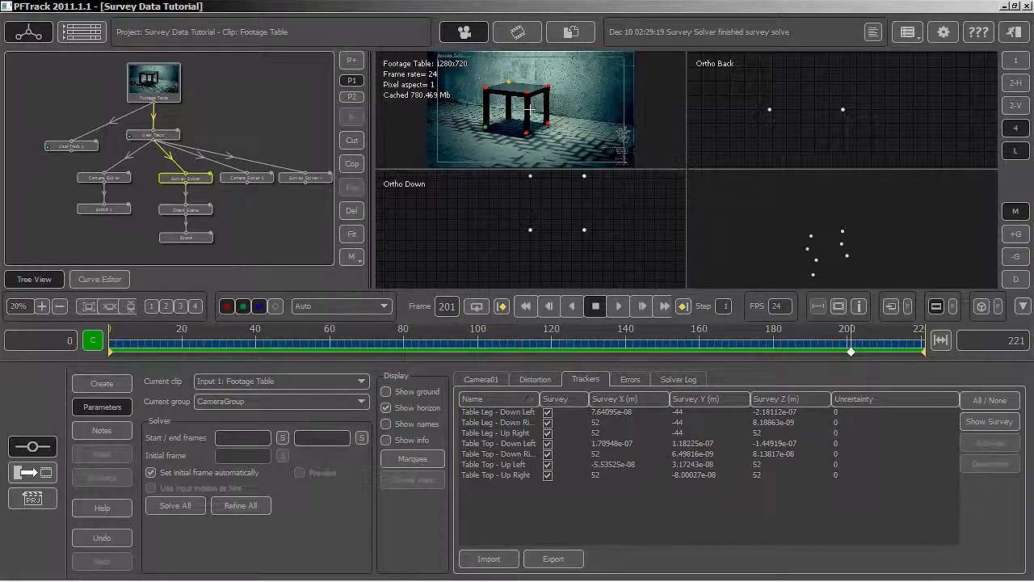
pyautogui.click(413, 458)
pyautogui.moveTo(477, 72); pyautogui.dragTo(579, 108)
pyautogui.click(413, 458)
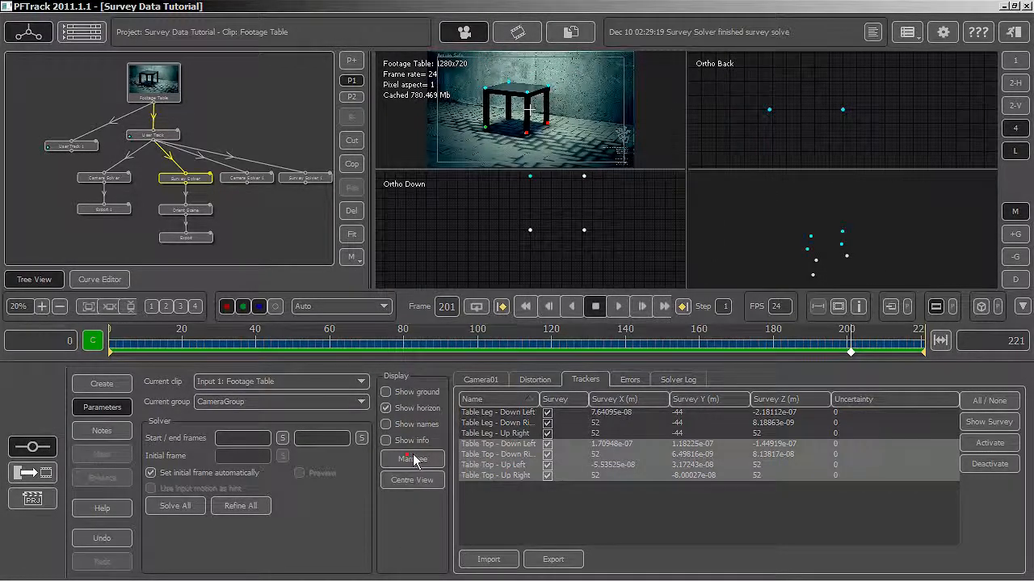
pyautogui.moveTo(817, 259); pyautogui.dragTo(870, 242)
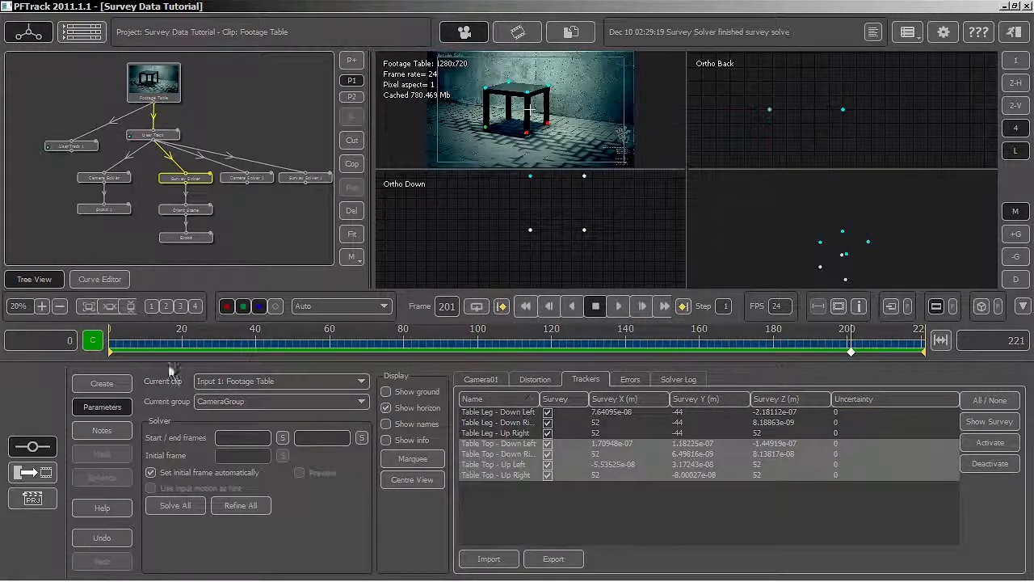
# Open the Orient Scene node beneath the original Survey Solver node
pyautogui.click(202, 211)
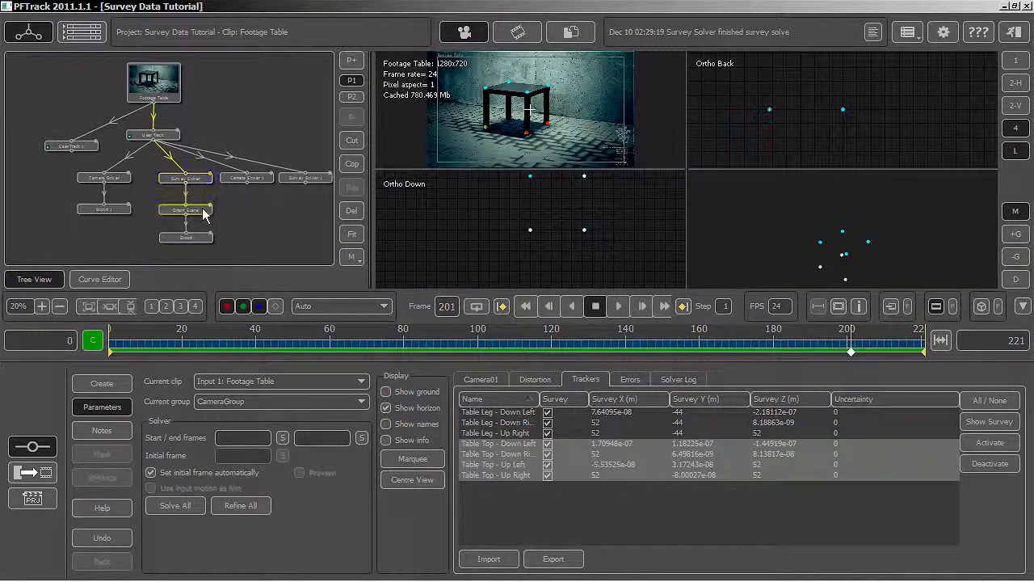